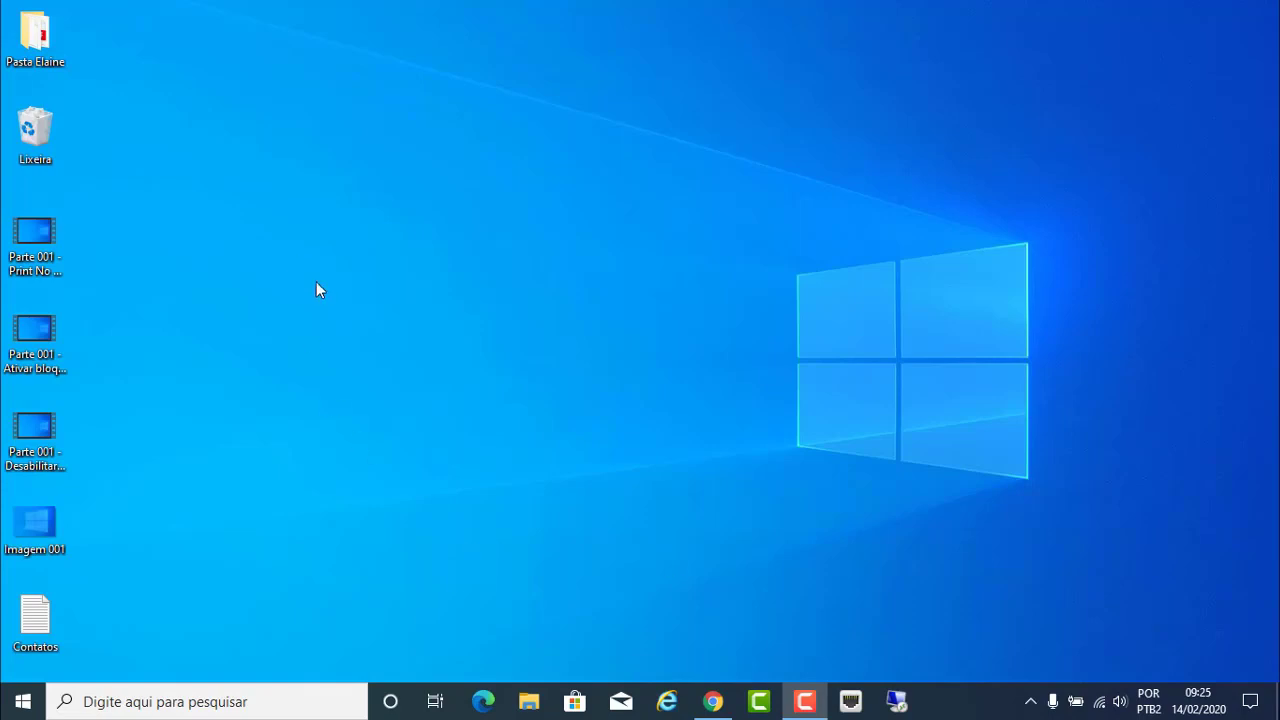
Go to the Área de Trabalho folder in File Explorer and open the Contatos text file to view its contents
left_click(529, 701)
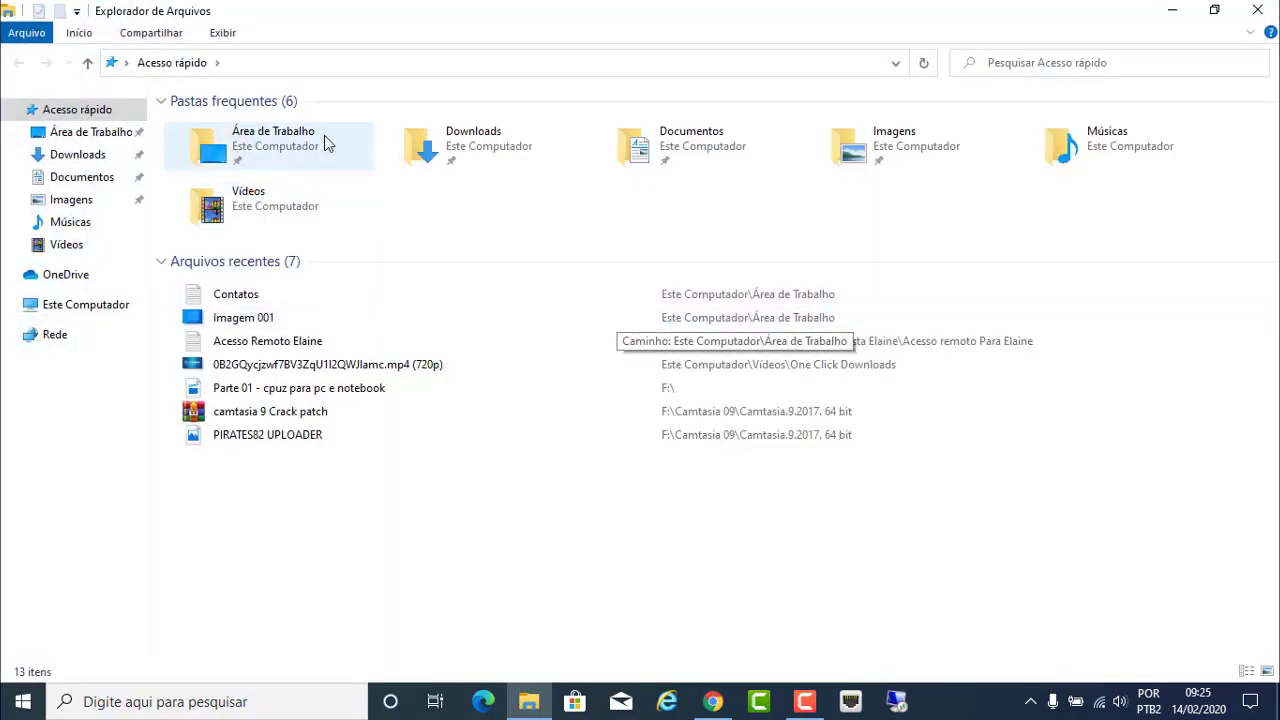
left_click(114, 132)
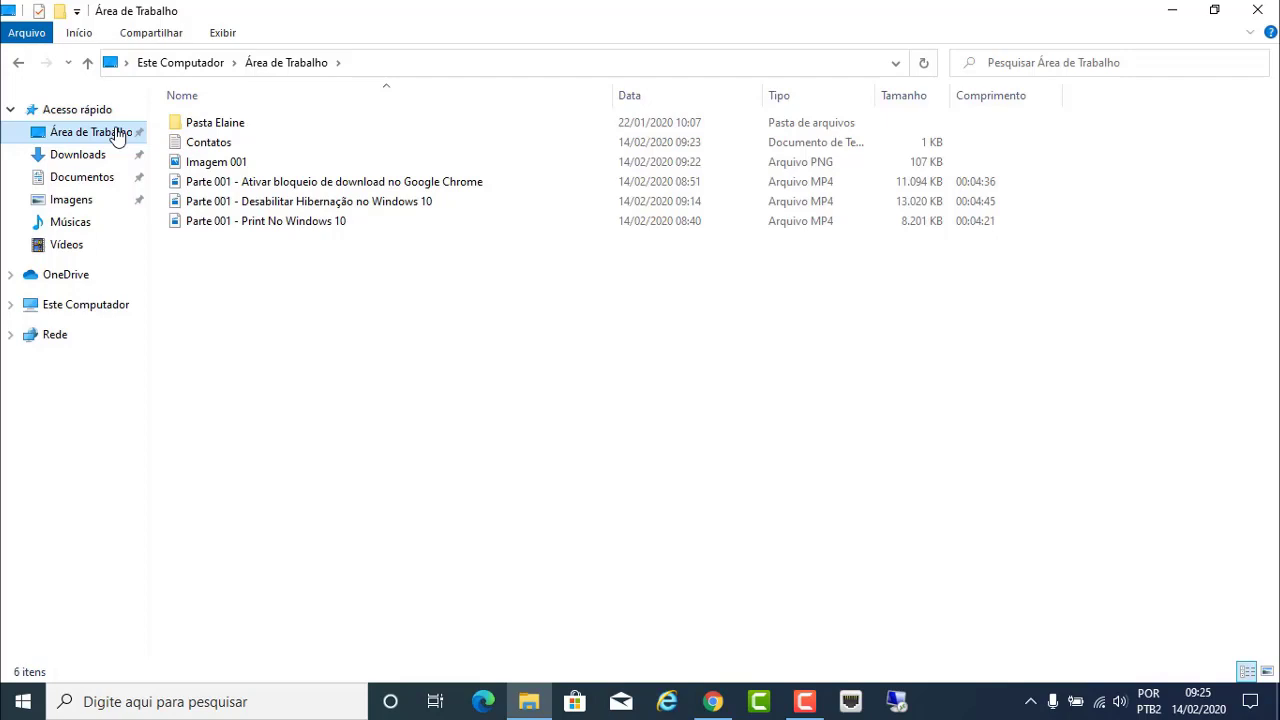
left_click(221, 146)
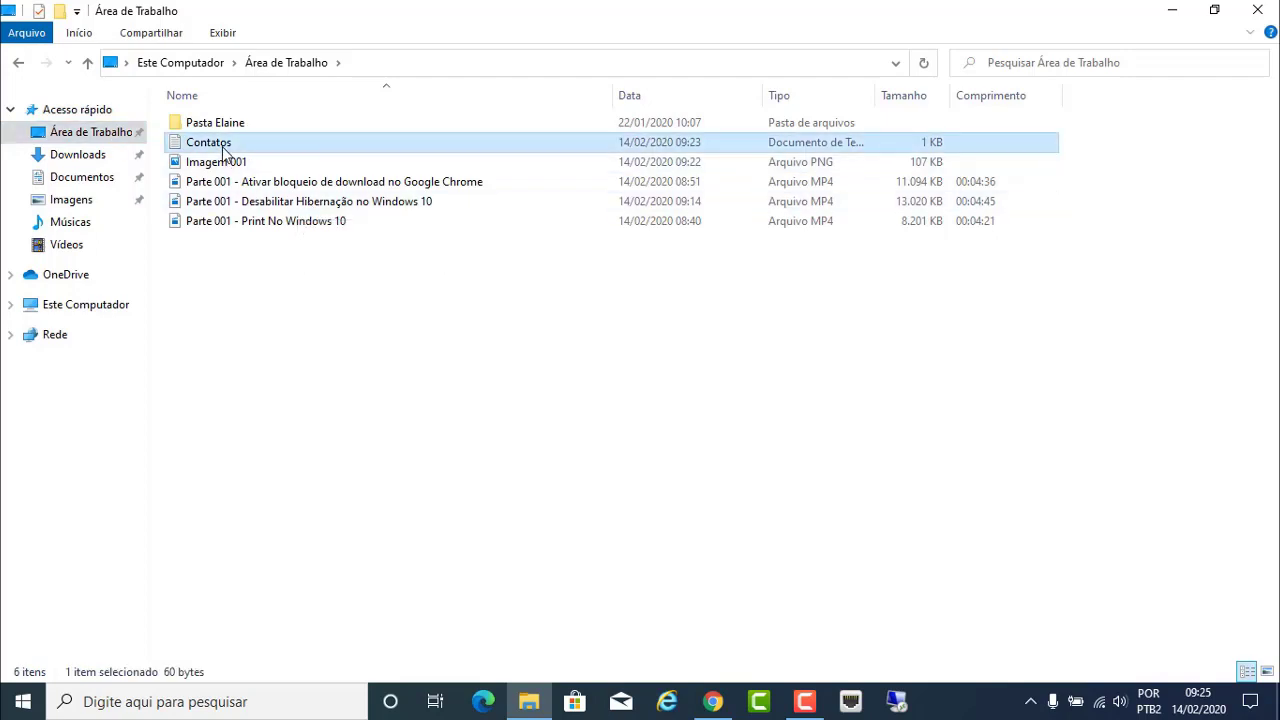
key("Return")
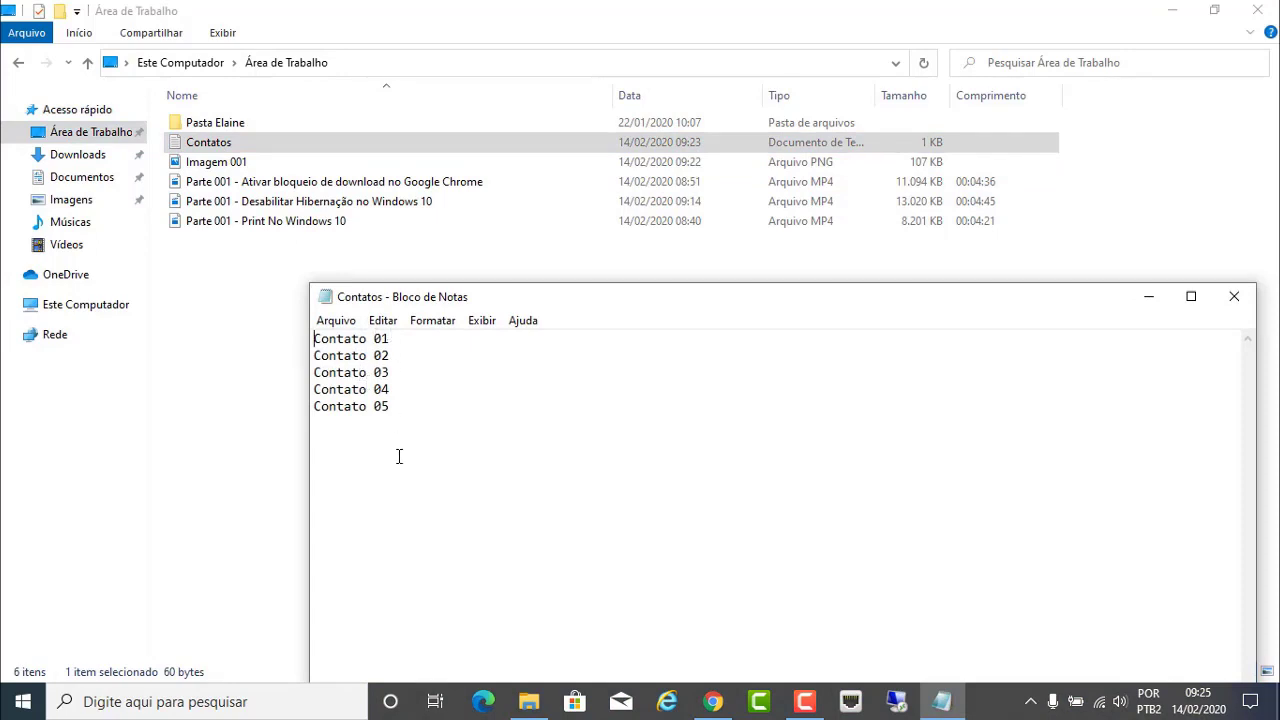
left_click(1234, 296)
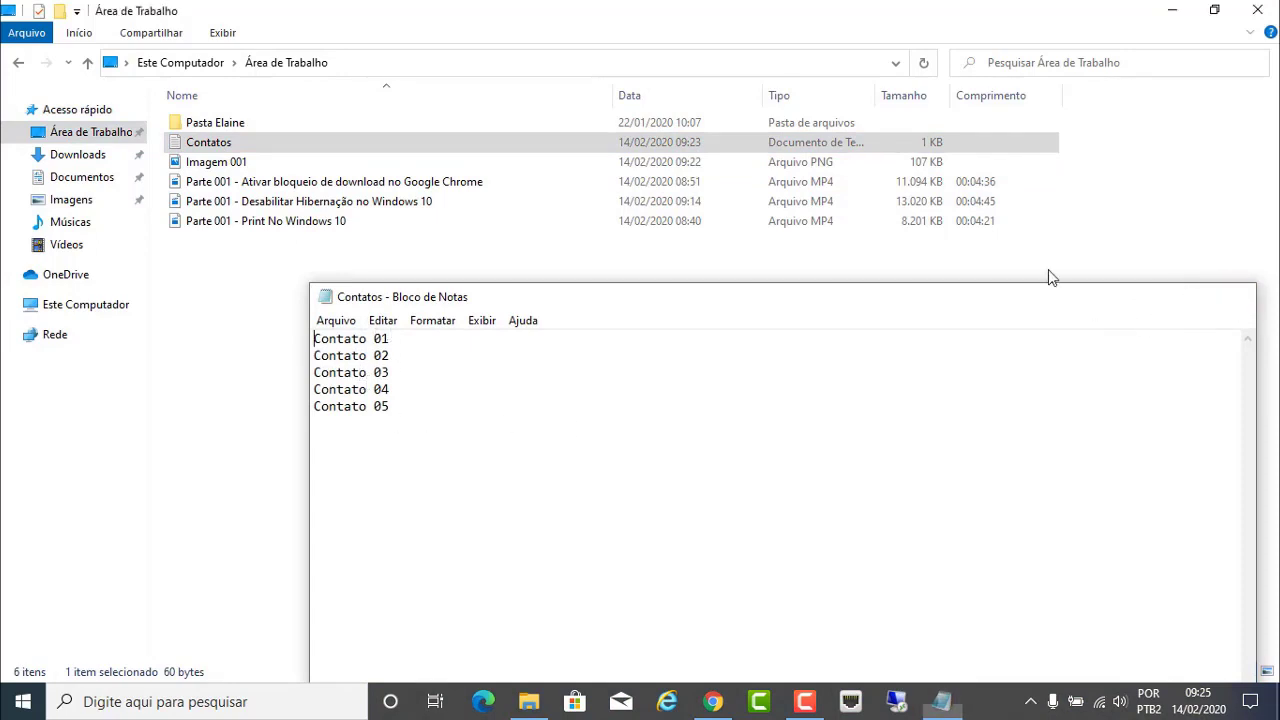
double_click(336, 148)
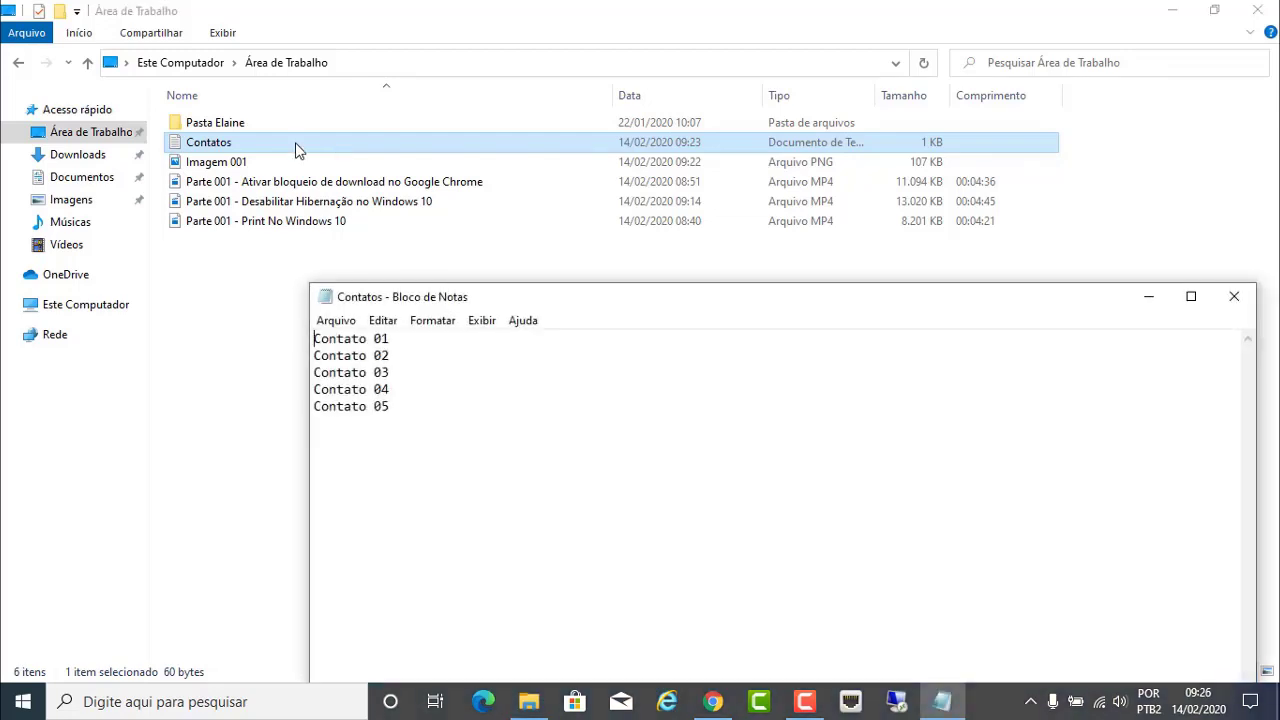
Open the Imagem 001 picture to view it, and close the image viewer
left_click(262, 166)
double_click(263, 166)
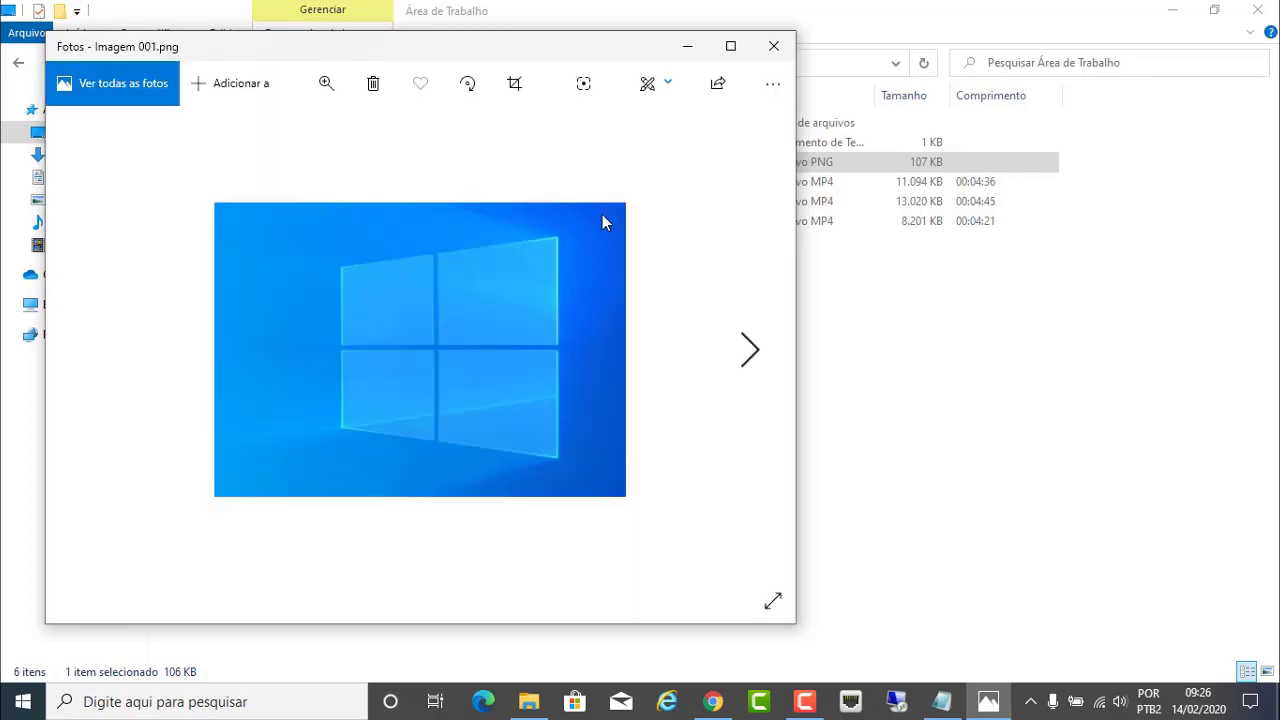
left_click(785, 55)
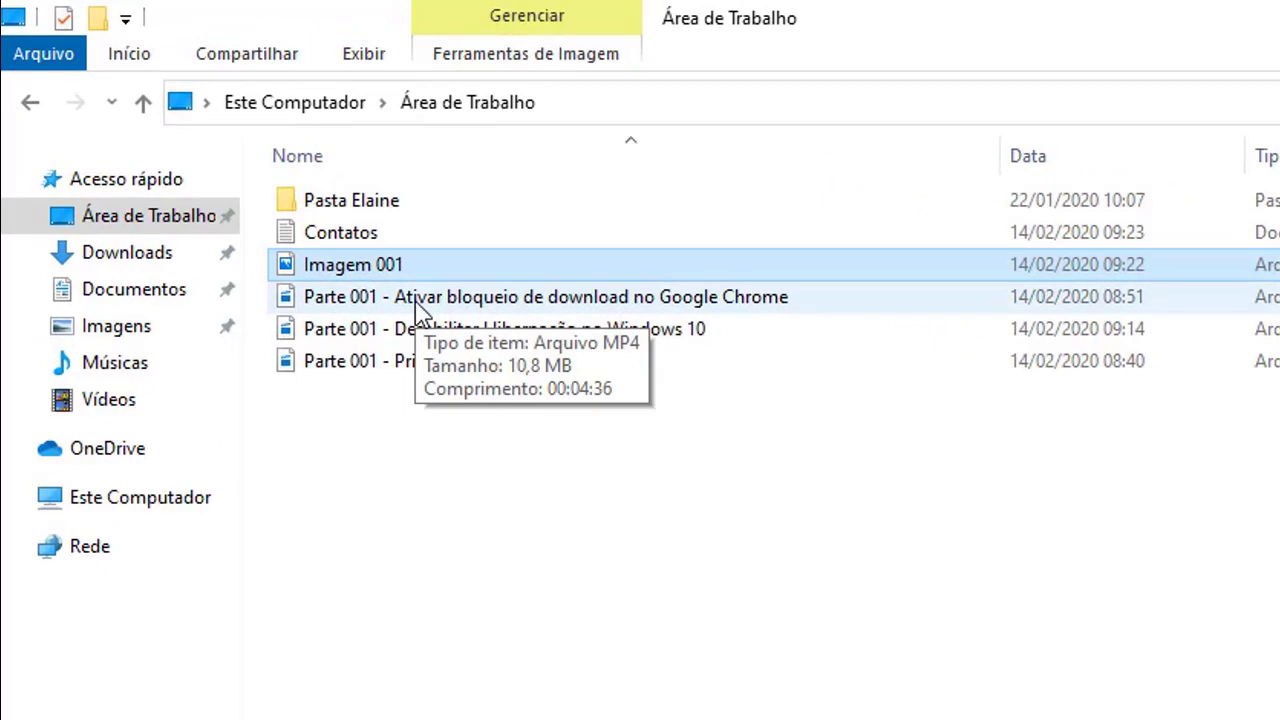
Enable the display of file name extensions in the Área de Trabalho folder and check that the option is selected
left_click(363, 53)
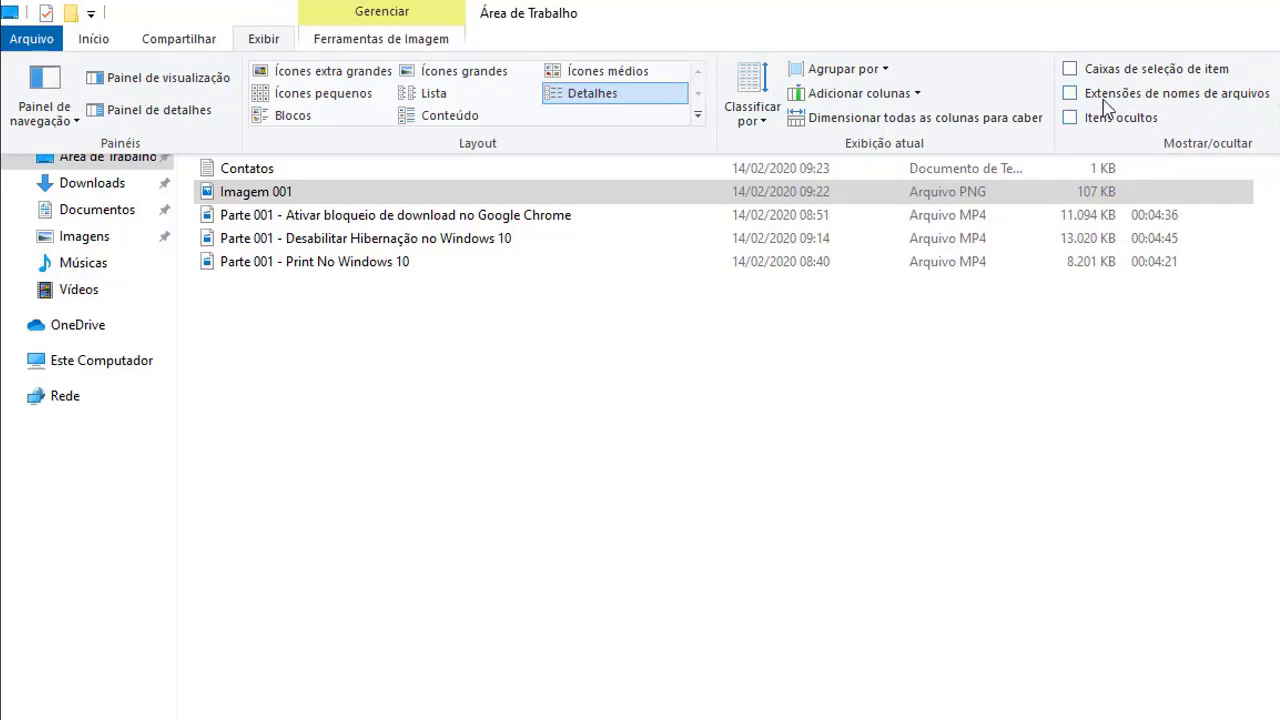
left_click(1083, 100)
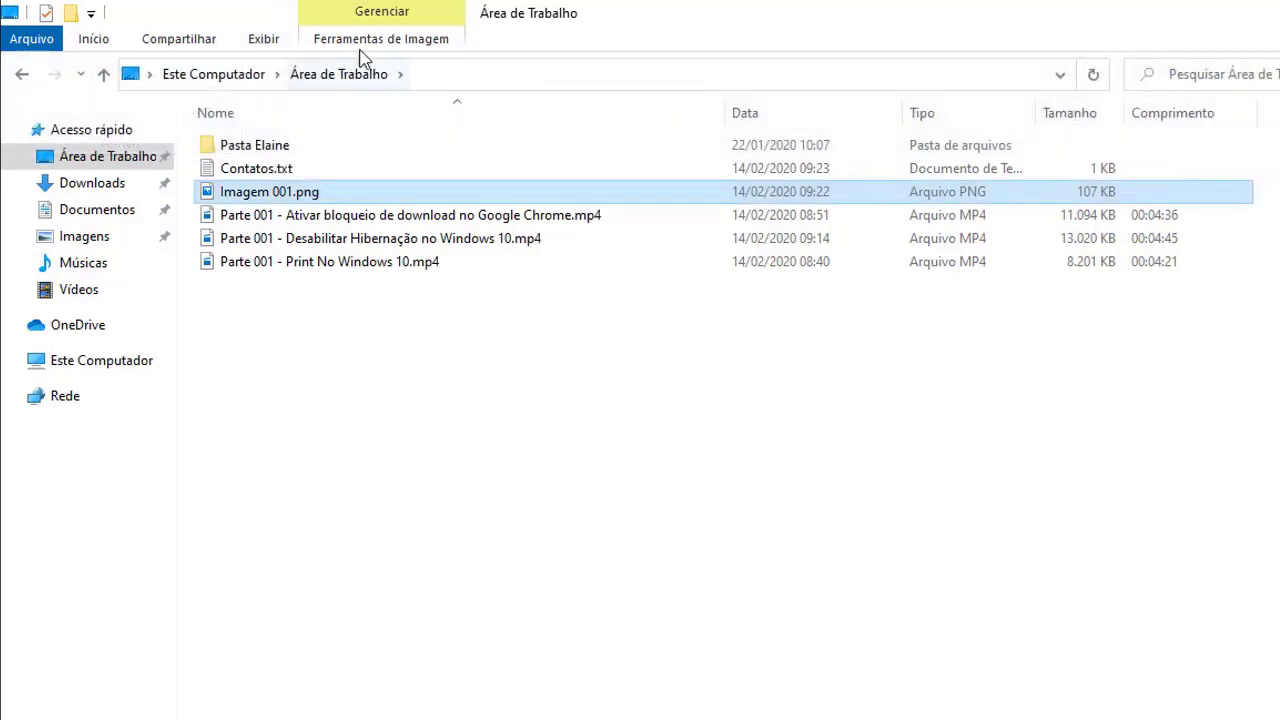
left_click(263, 38)
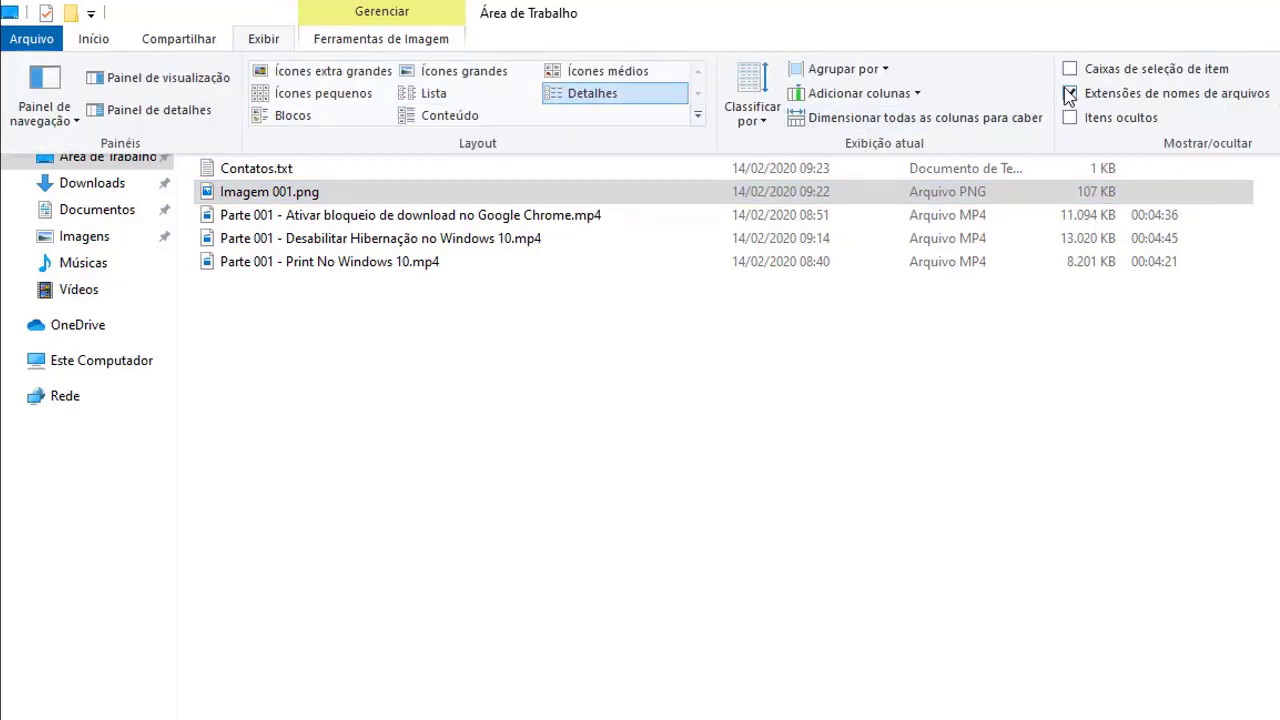
left_click(616, 487)
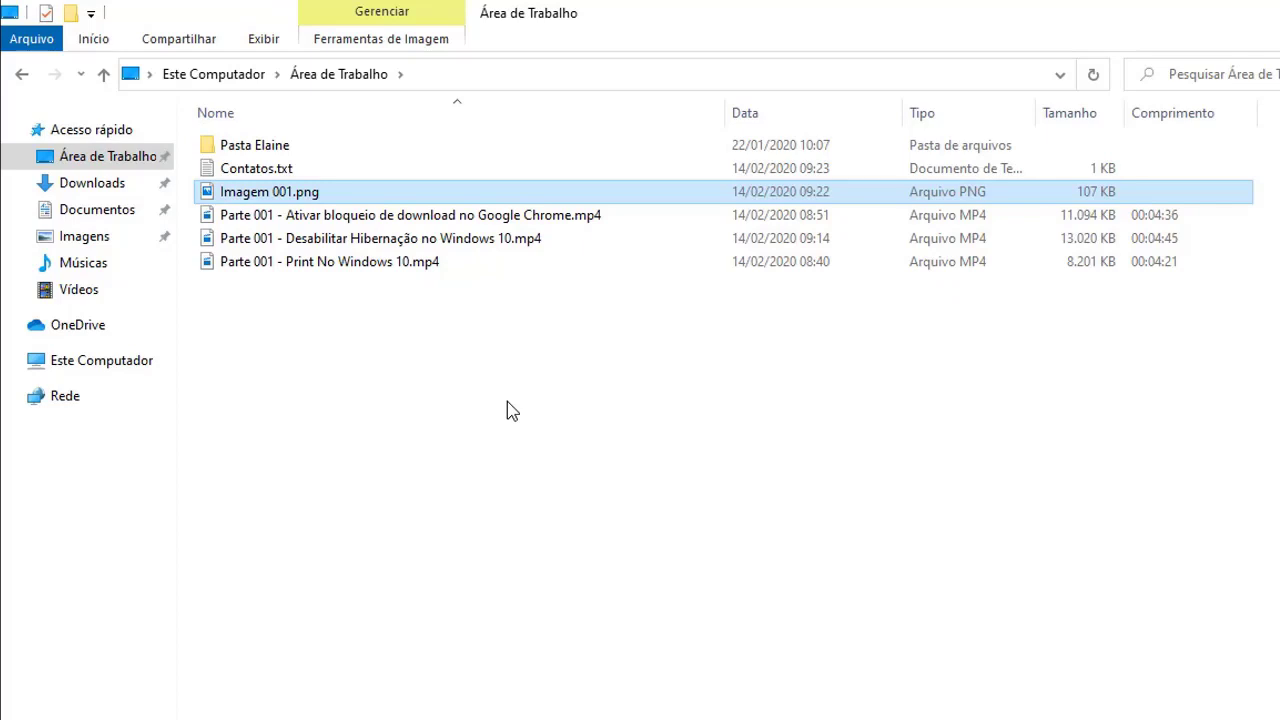
Open Contatos.txt to read its contents, and close it
double_click(299, 171)
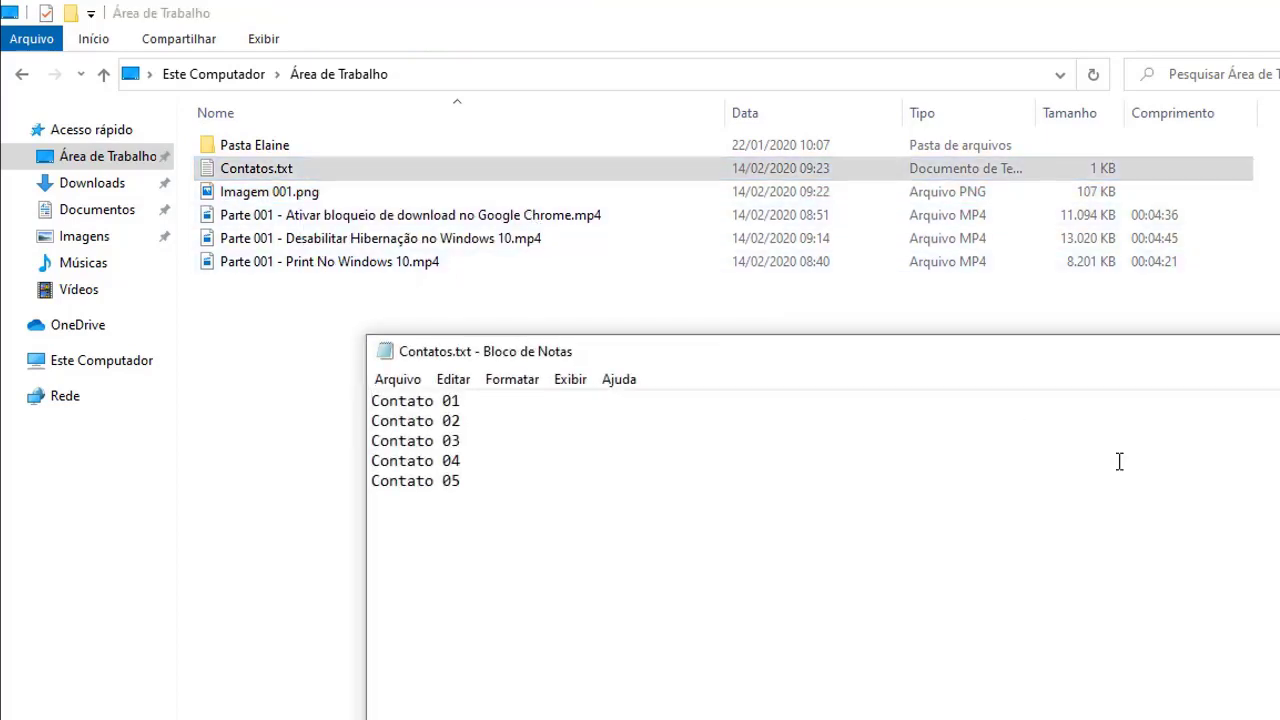
key("alt+F4")
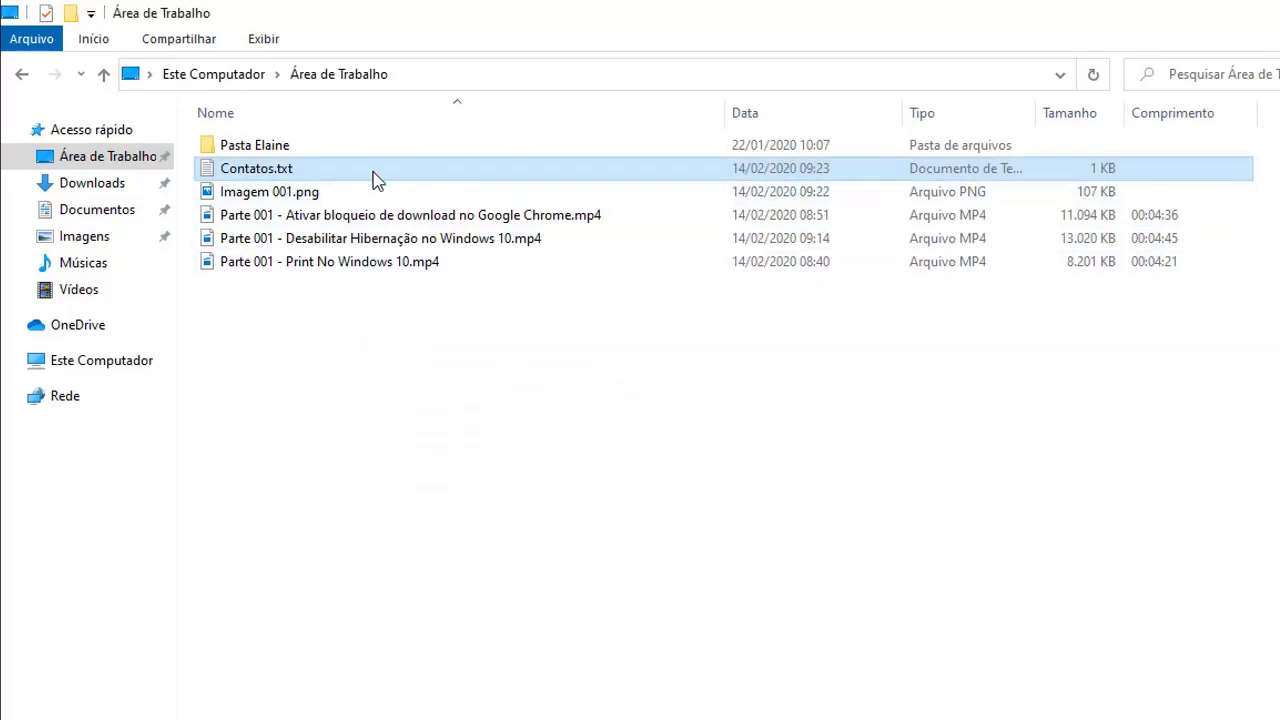
left_click(330, 172)
left_click(320, 172)
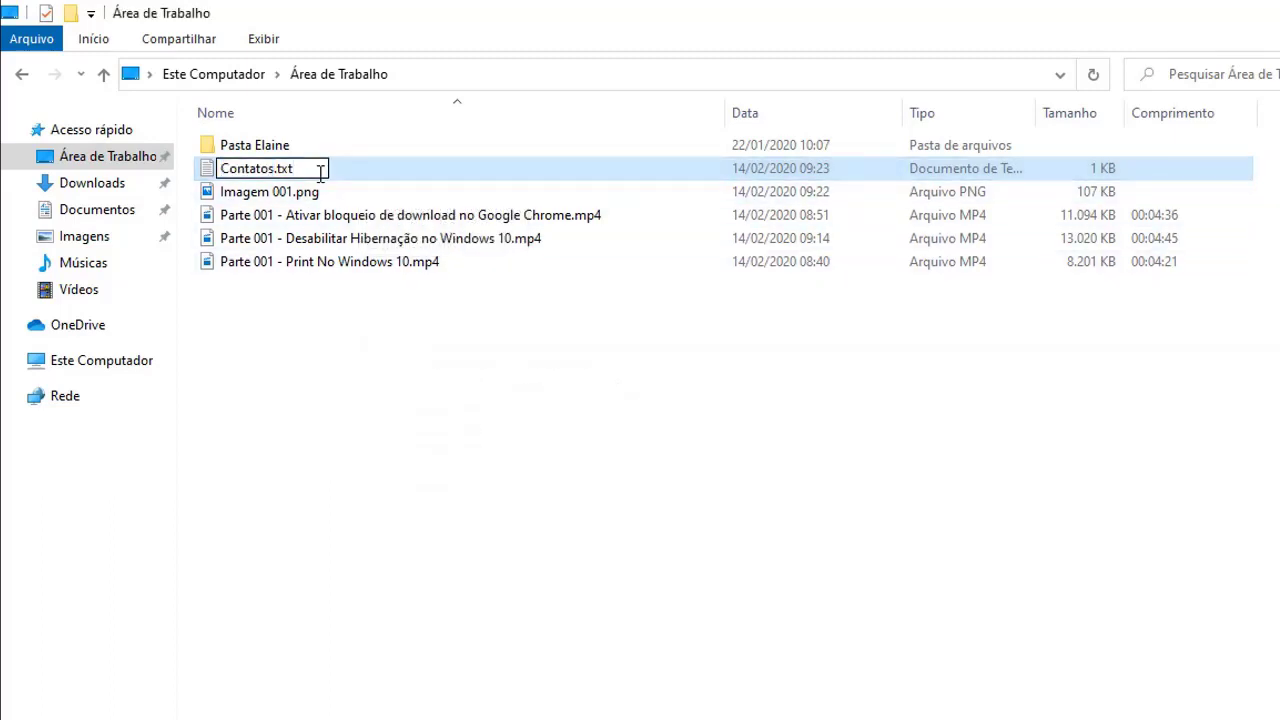
left_click(272, 215)
Rename Contatos.txt to Contatos.jpg and accept the extension change
left_click(285, 172)
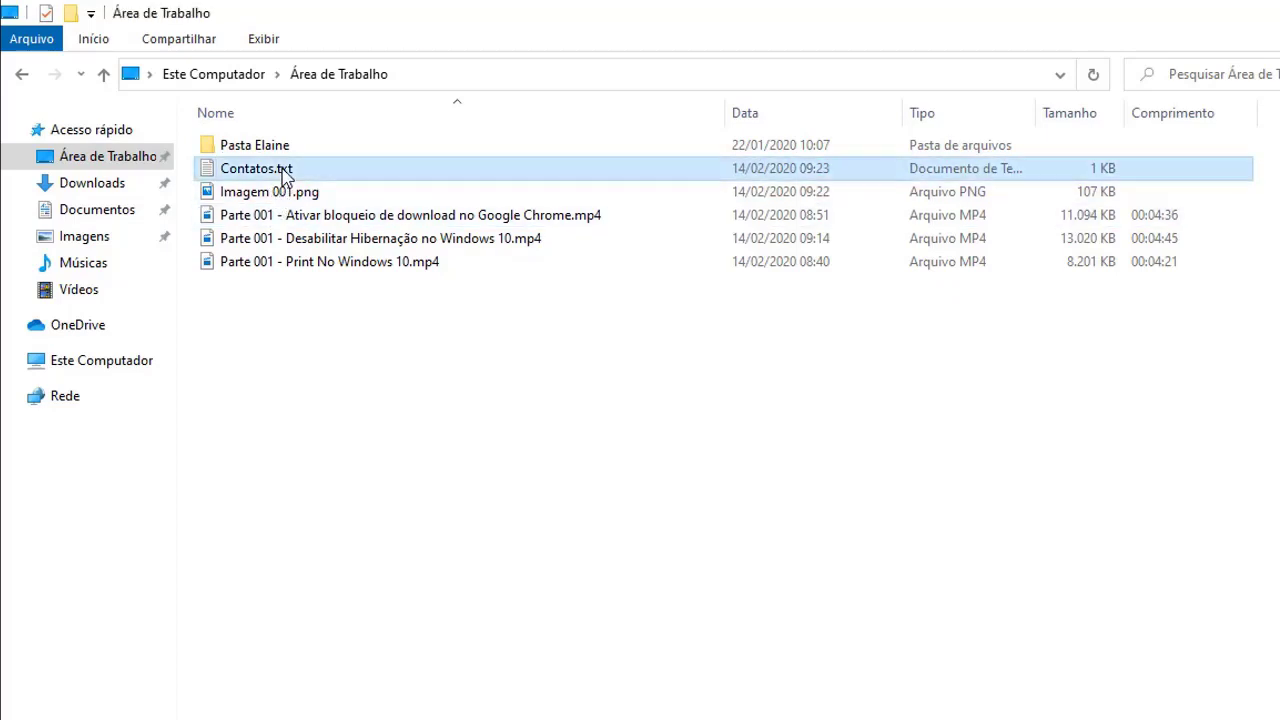
right_click(285, 172)
left_click(407, 626)
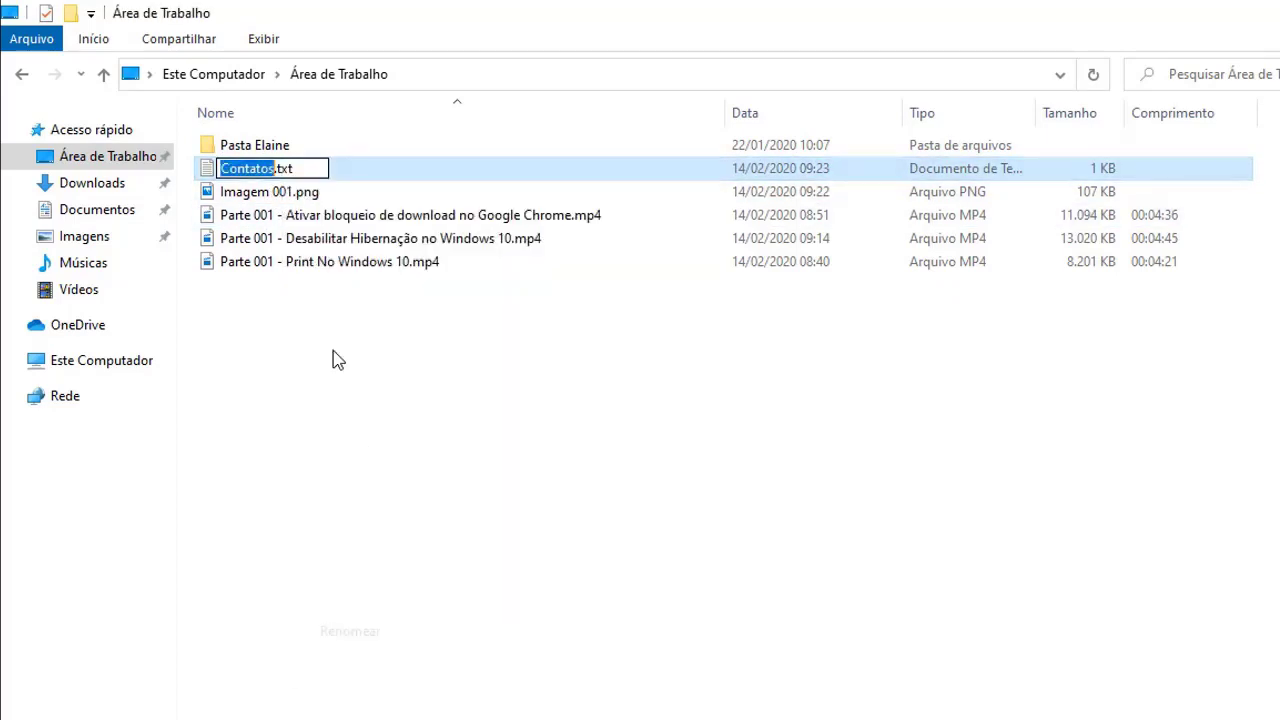
left_click(305, 168)
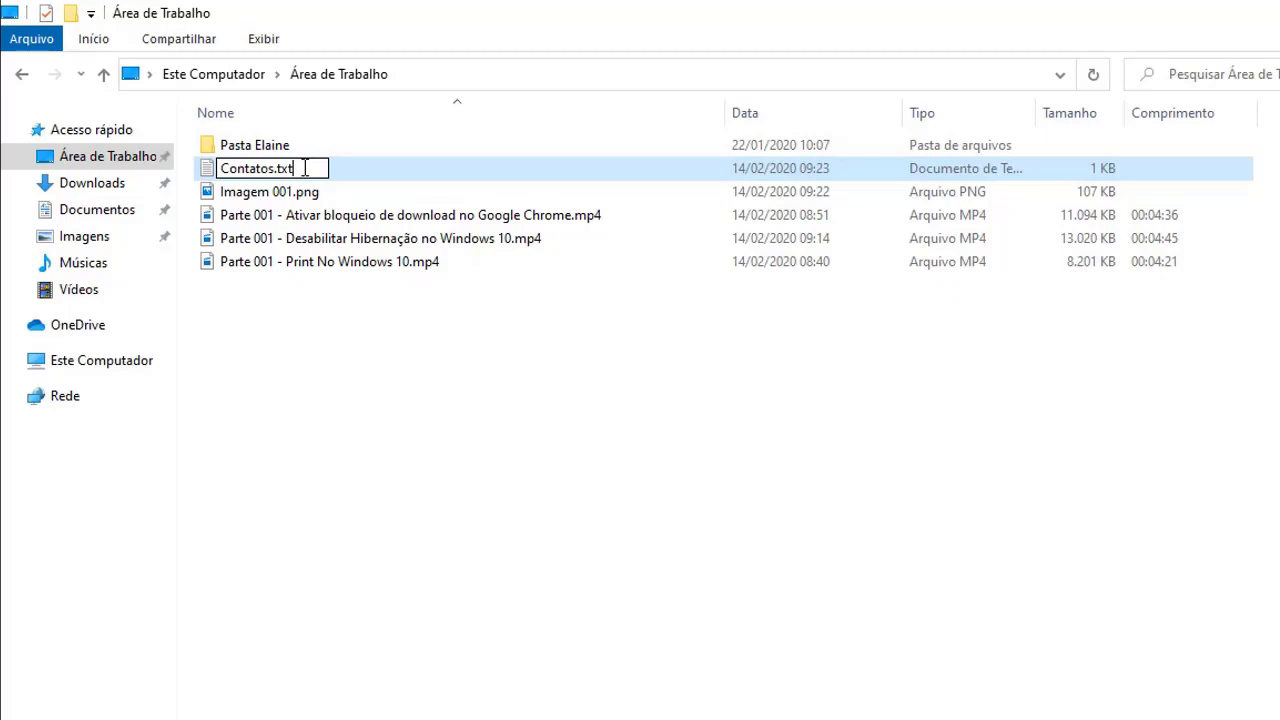
key("BackSpace")
key("BackSpace")
key("BackSpace")
type("jpg")
key("Return")
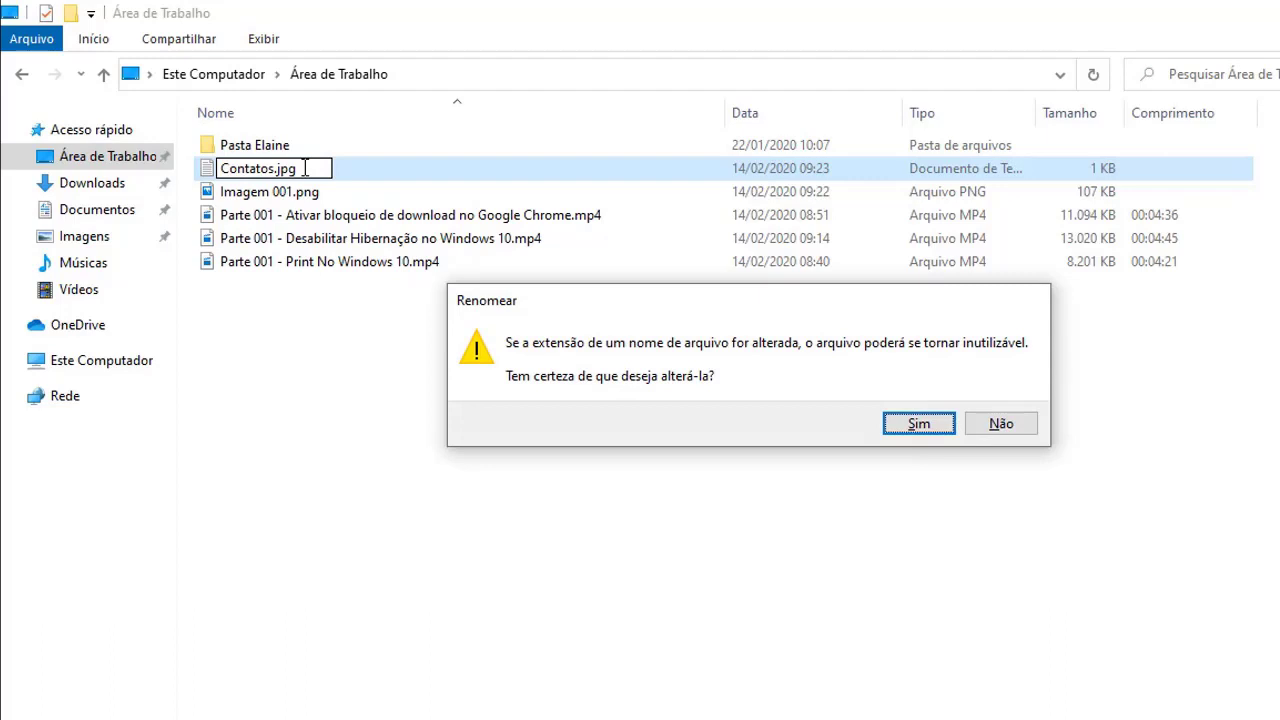
left_click(919, 425)
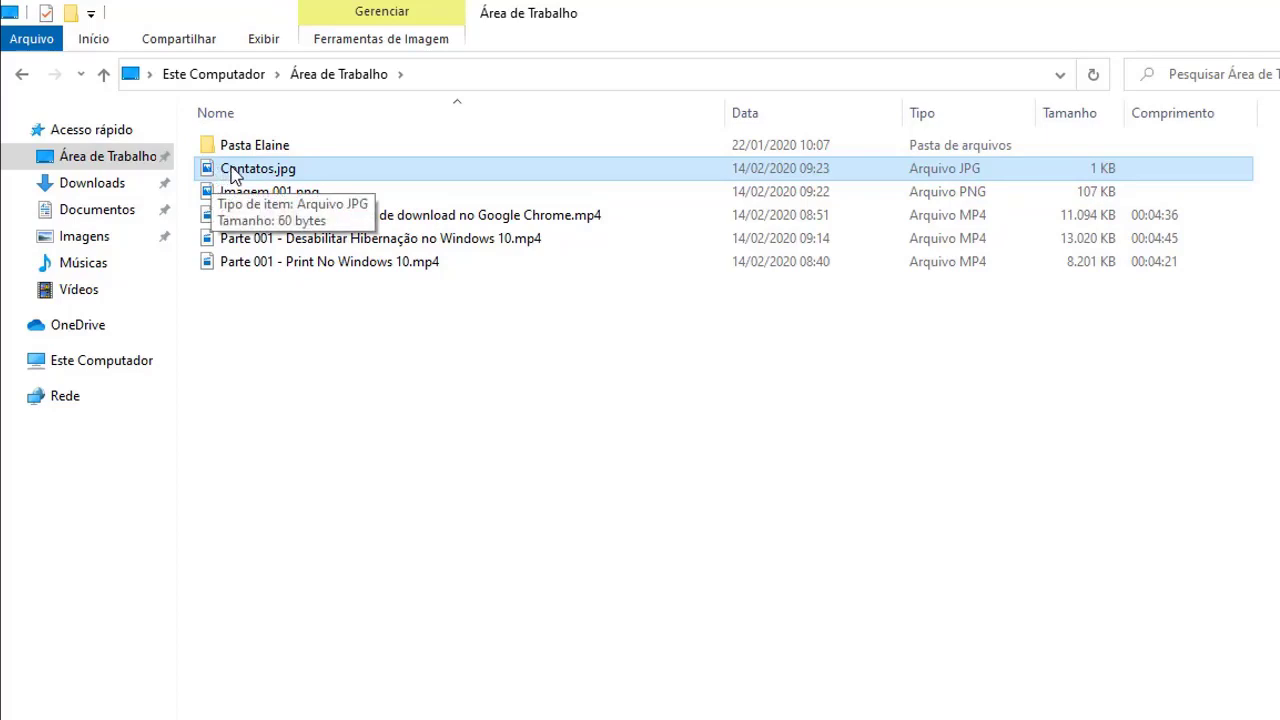
Hide the file name extensions and open the Contatos file in the image viewer to check it
left_click(263, 40)
left_click(1070, 90)
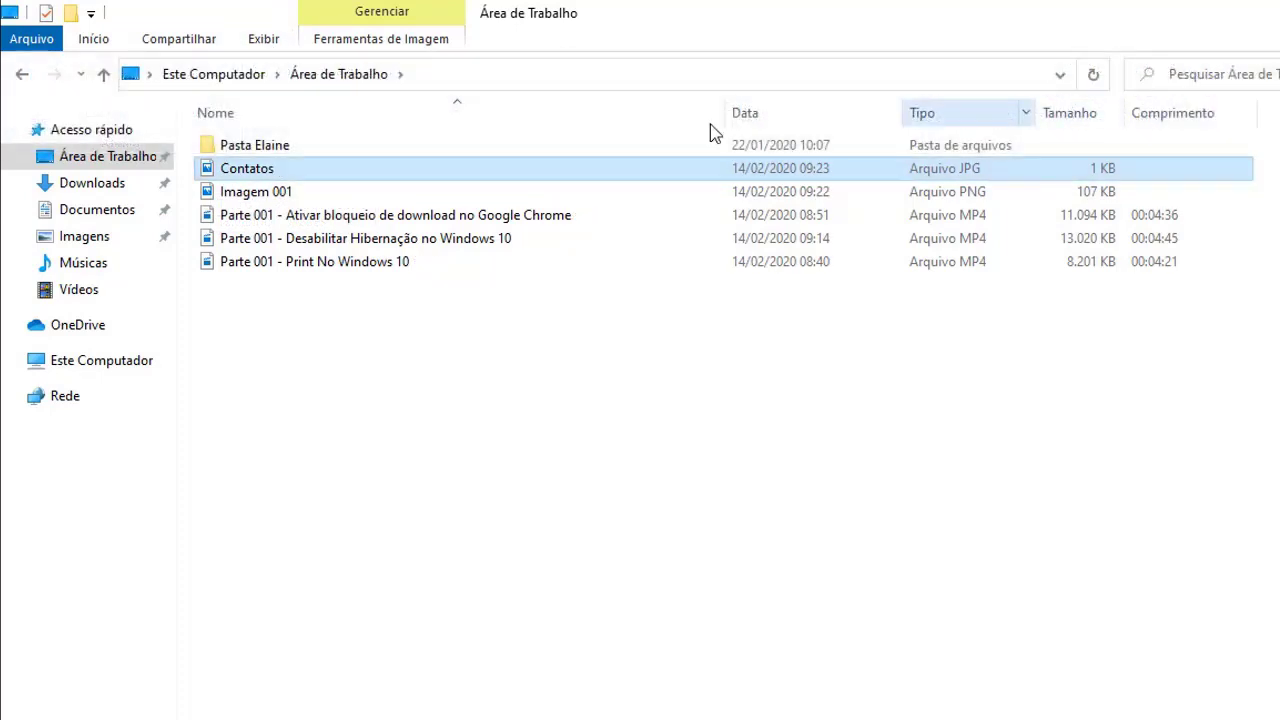
double_click(311, 178)
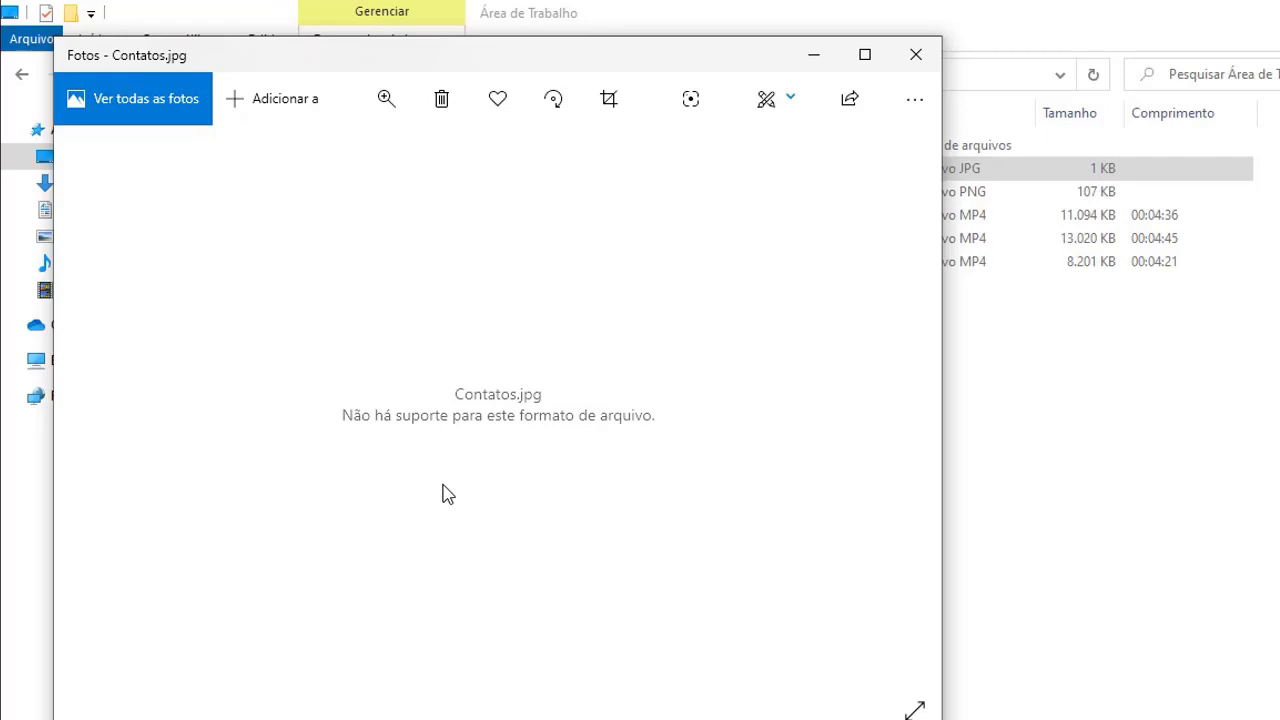
left_click(916, 56)
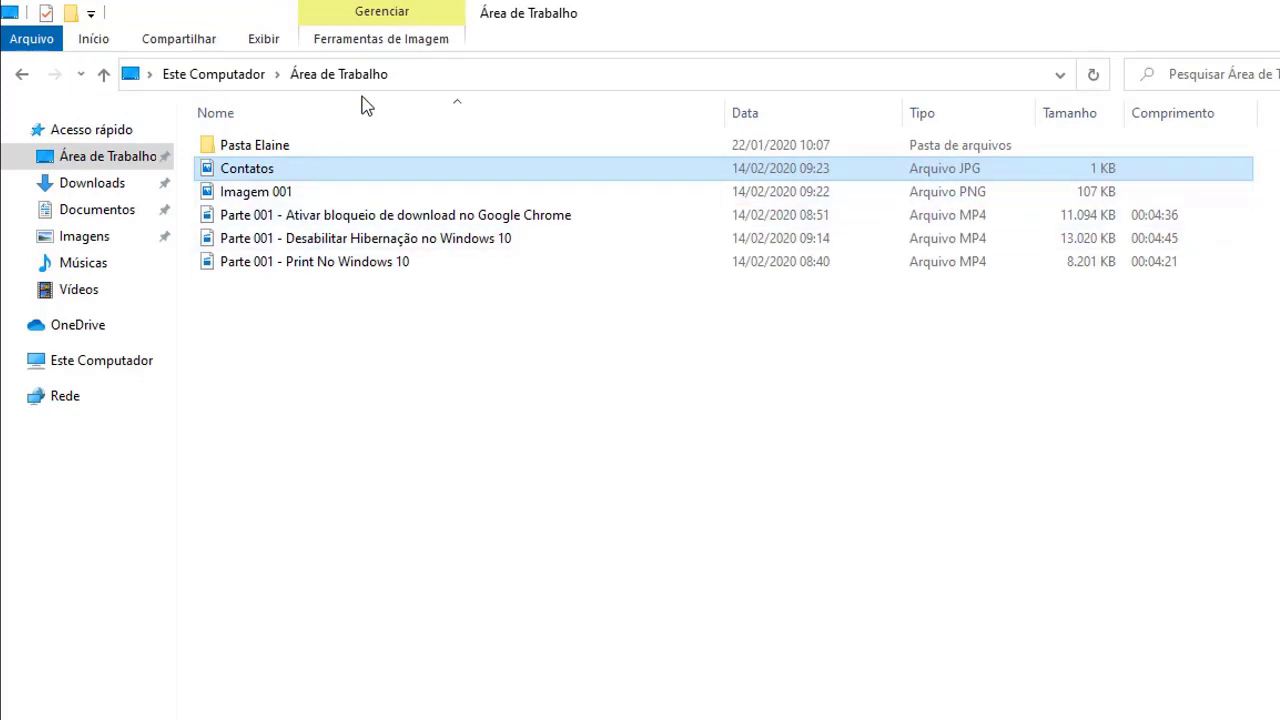
Show the file name extensions again and rename Contatos.jpg to Contatos.txt, accepting the extension change
left_click(260, 40)
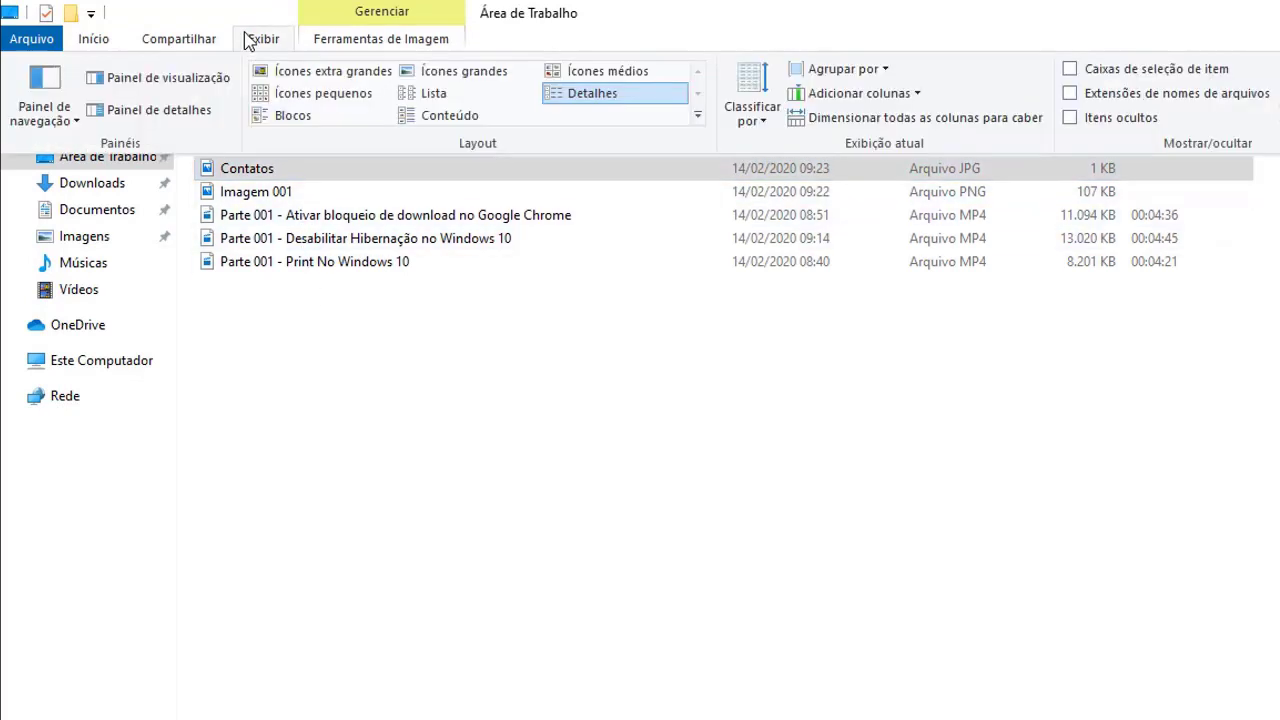
left_click(1070, 94)
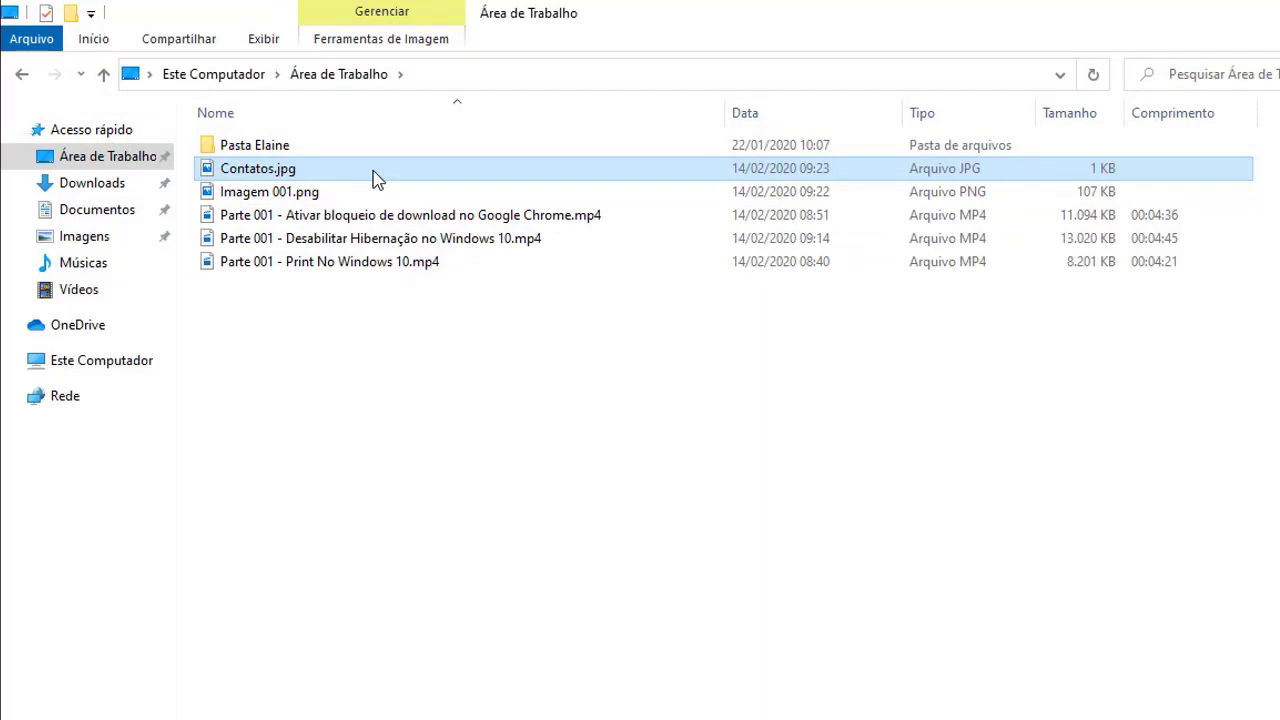
right_click(374, 177)
key("m")
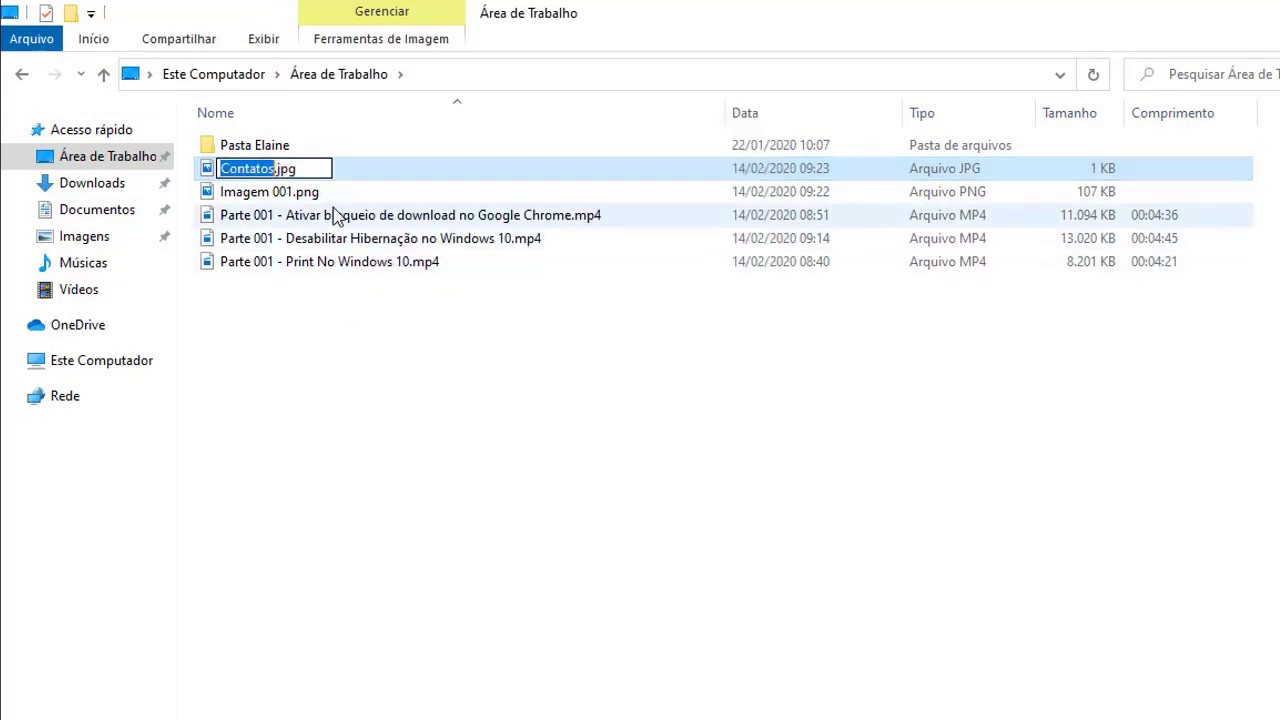
left_click(327, 168)
key("BackSpace")
key("BackSpace")
key("BackSpace")
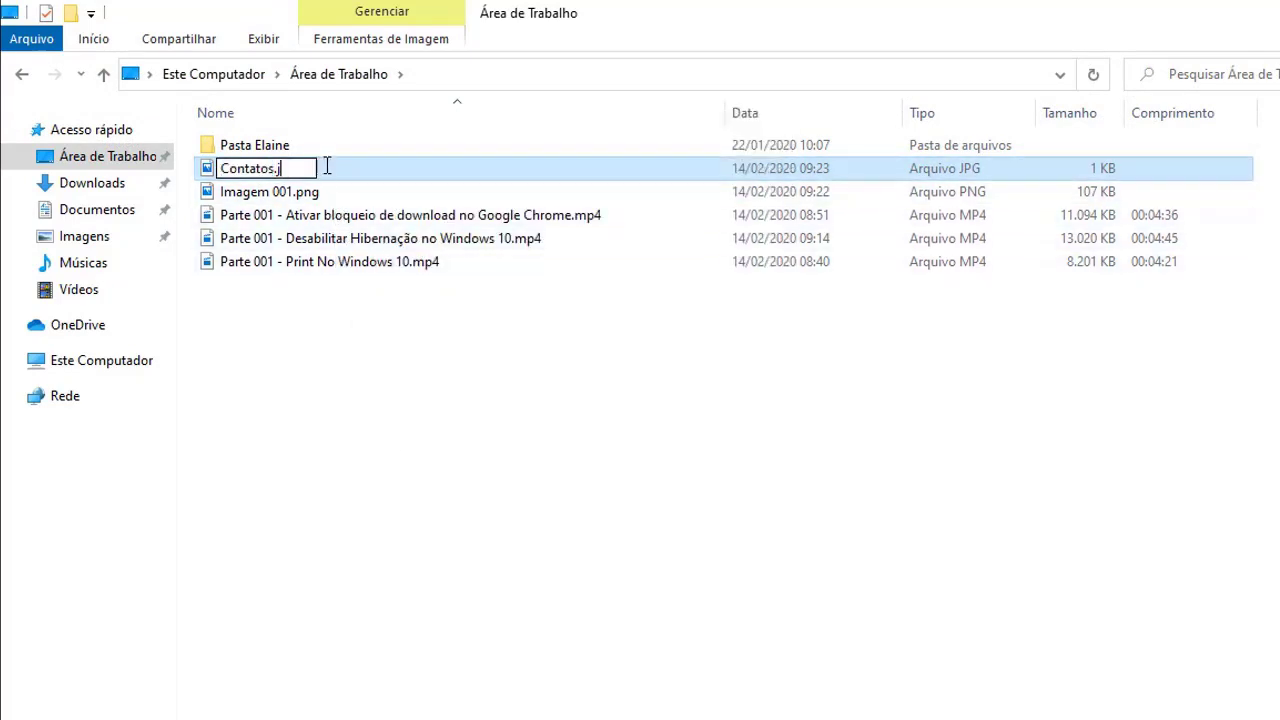
type("txt")
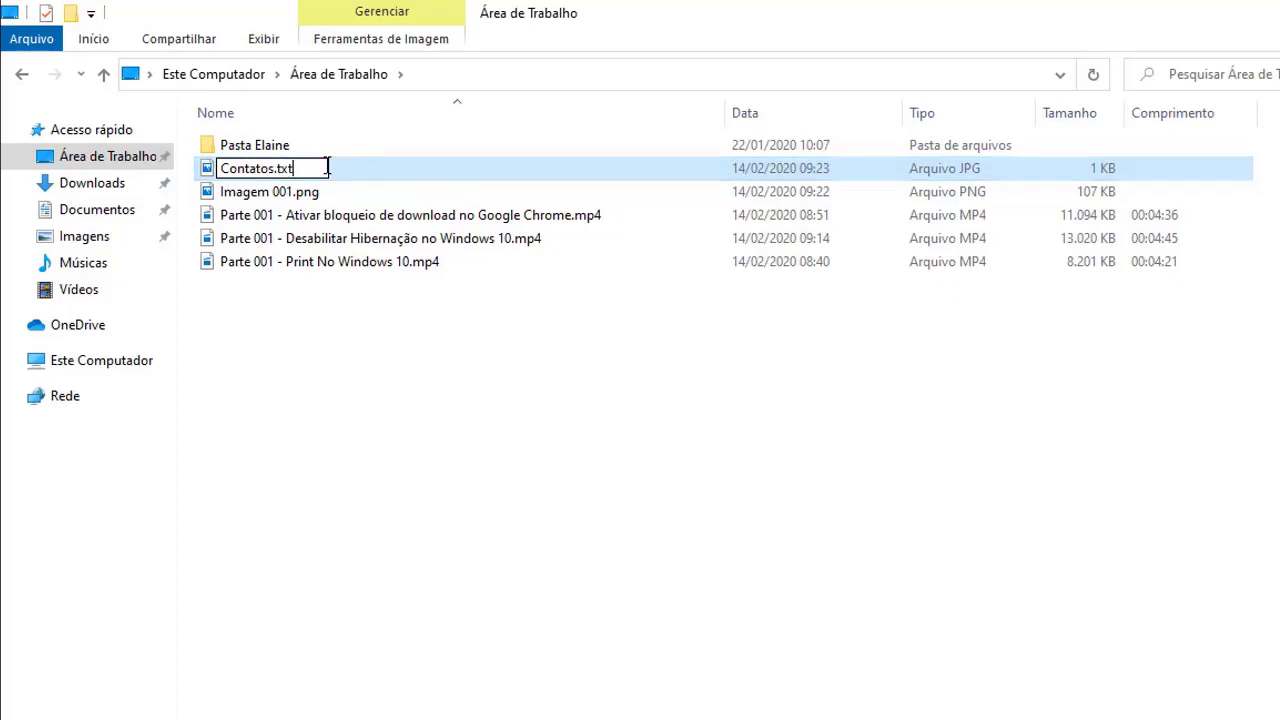
key("Return")
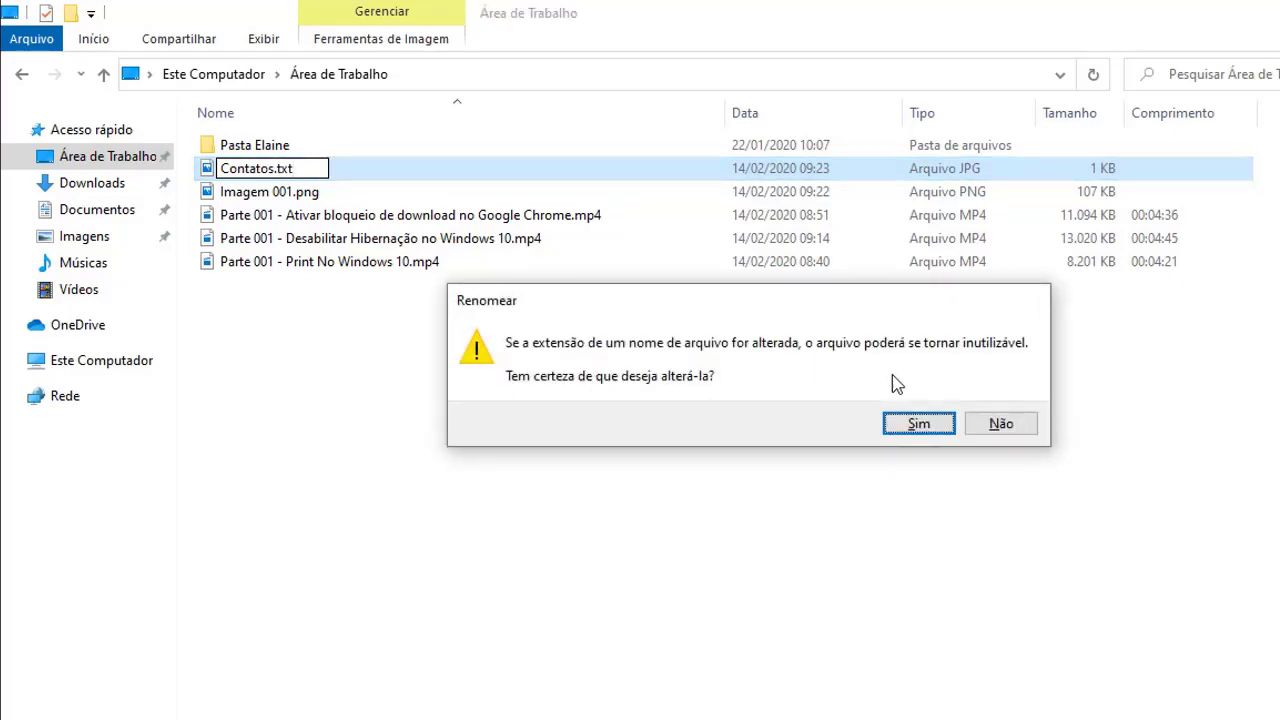
left_click(913, 425)
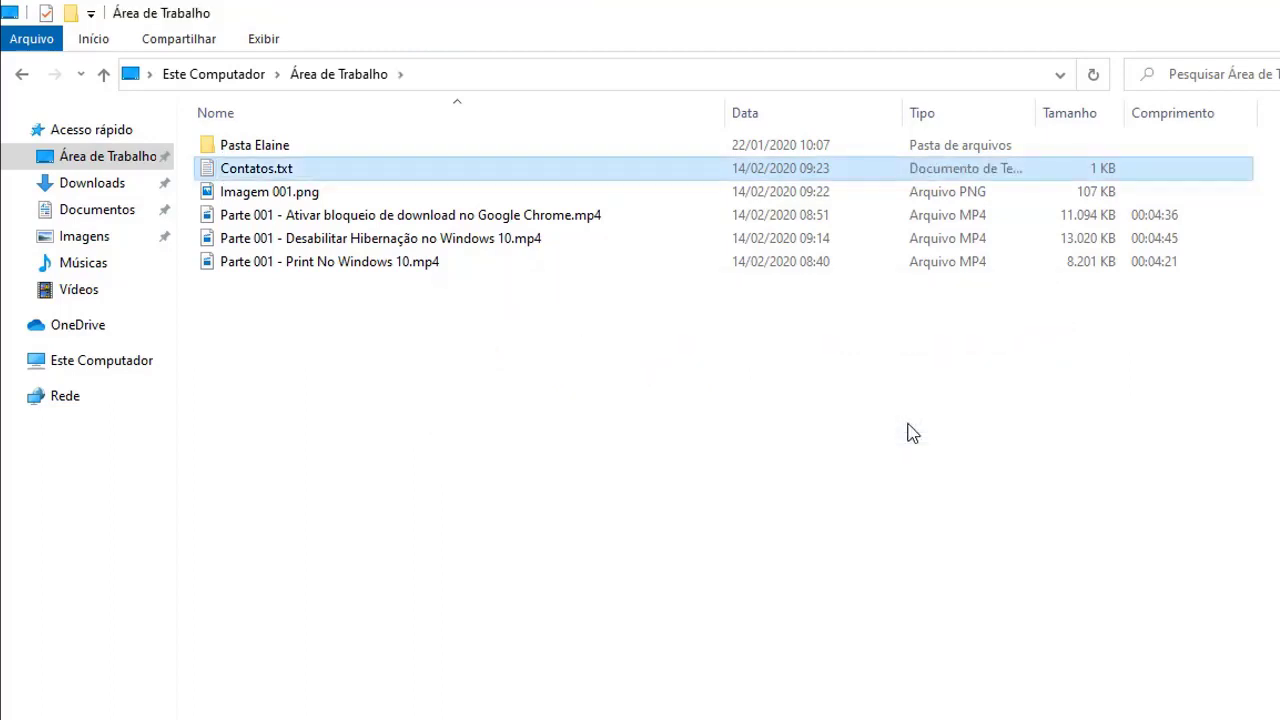
Open the restored Contatos.txt to check its contents, and close it
double_click(340, 172)
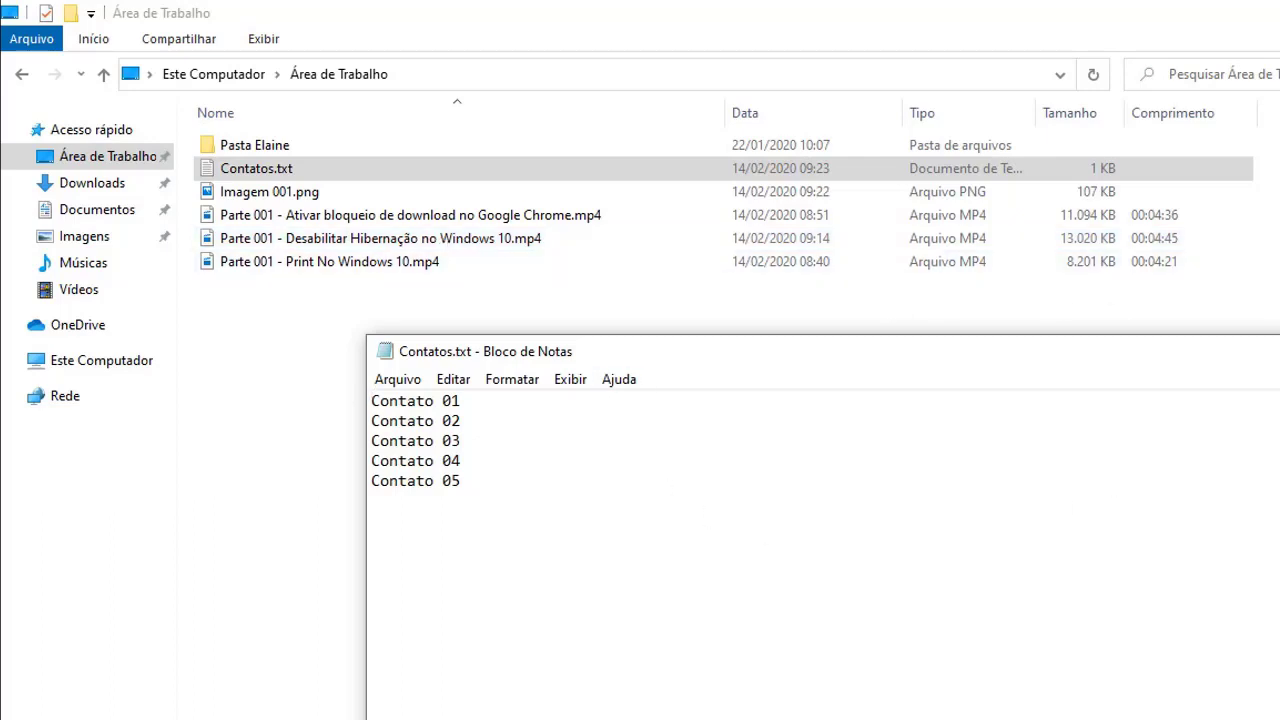
key("alt+F4")
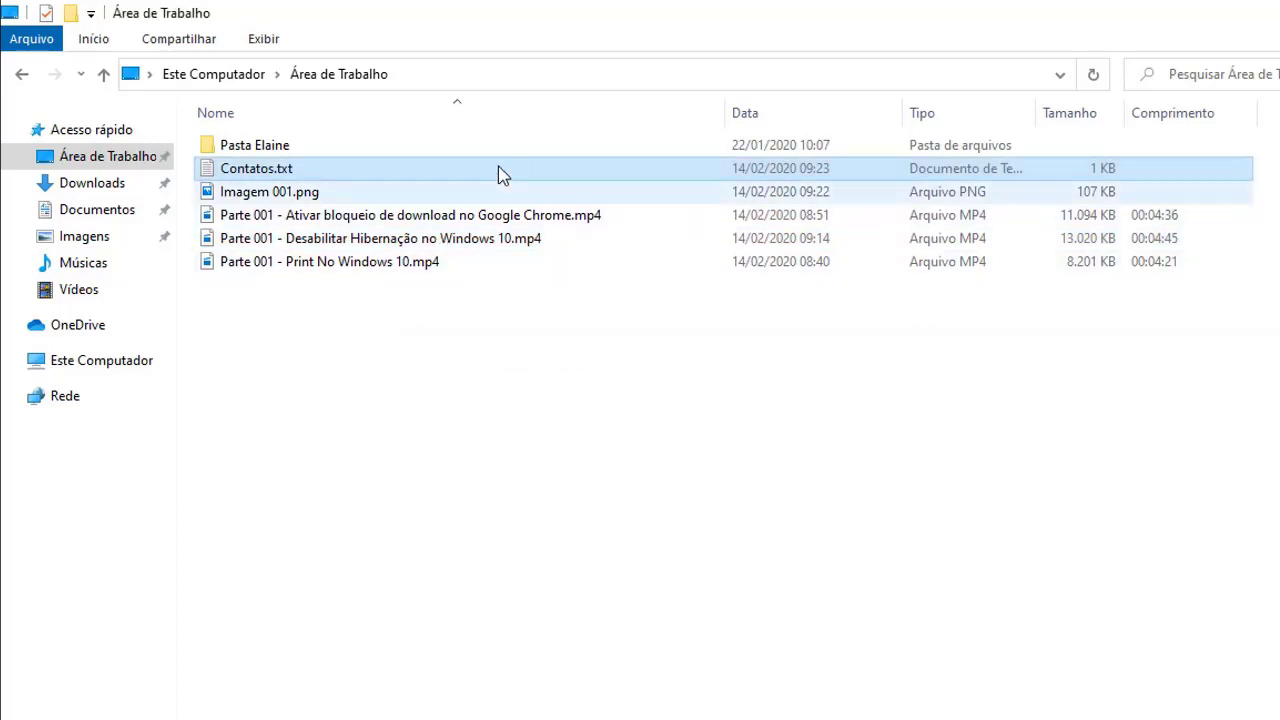
Rename Imagem 001.png to Imagem 001.txt and accept the extension change
left_click(352, 198)
right_click(352, 205)
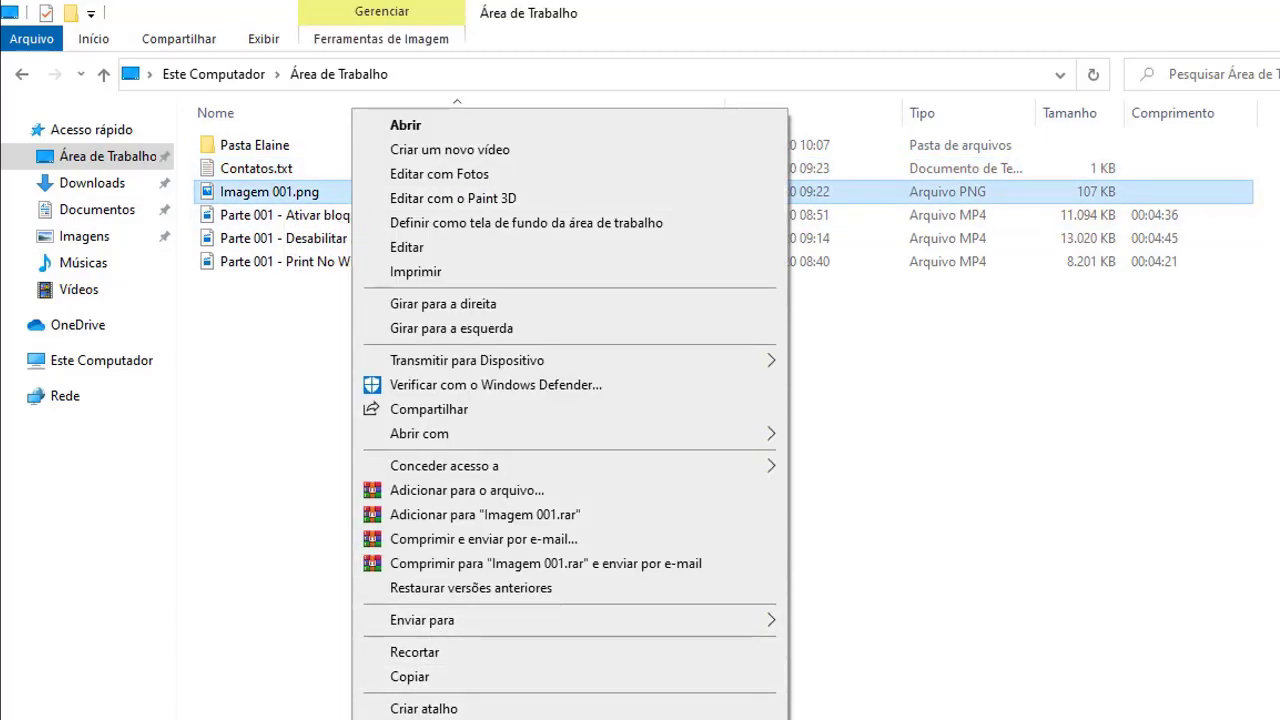
left_click(428, 716)
left_click(350, 193)
key("BackSpace")
key("BackSpace")
key("BackSpace")
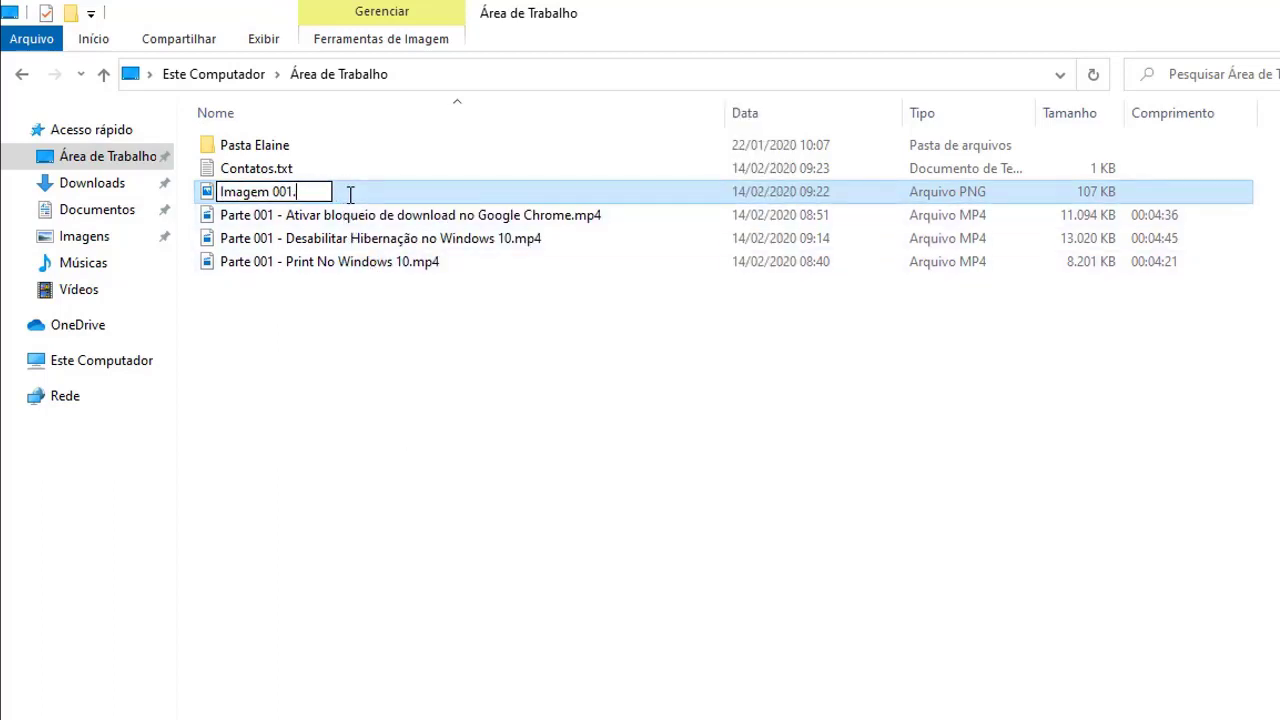
type("txt")
key("Return")
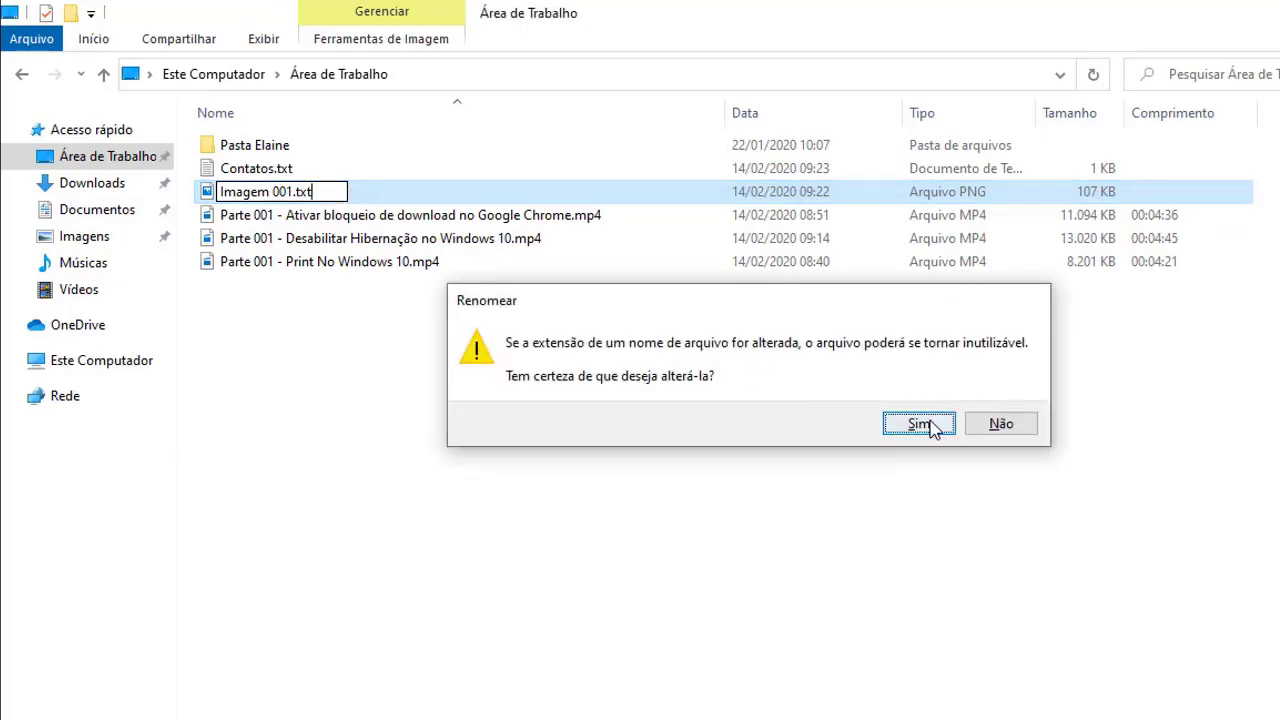
left_click(919, 424)
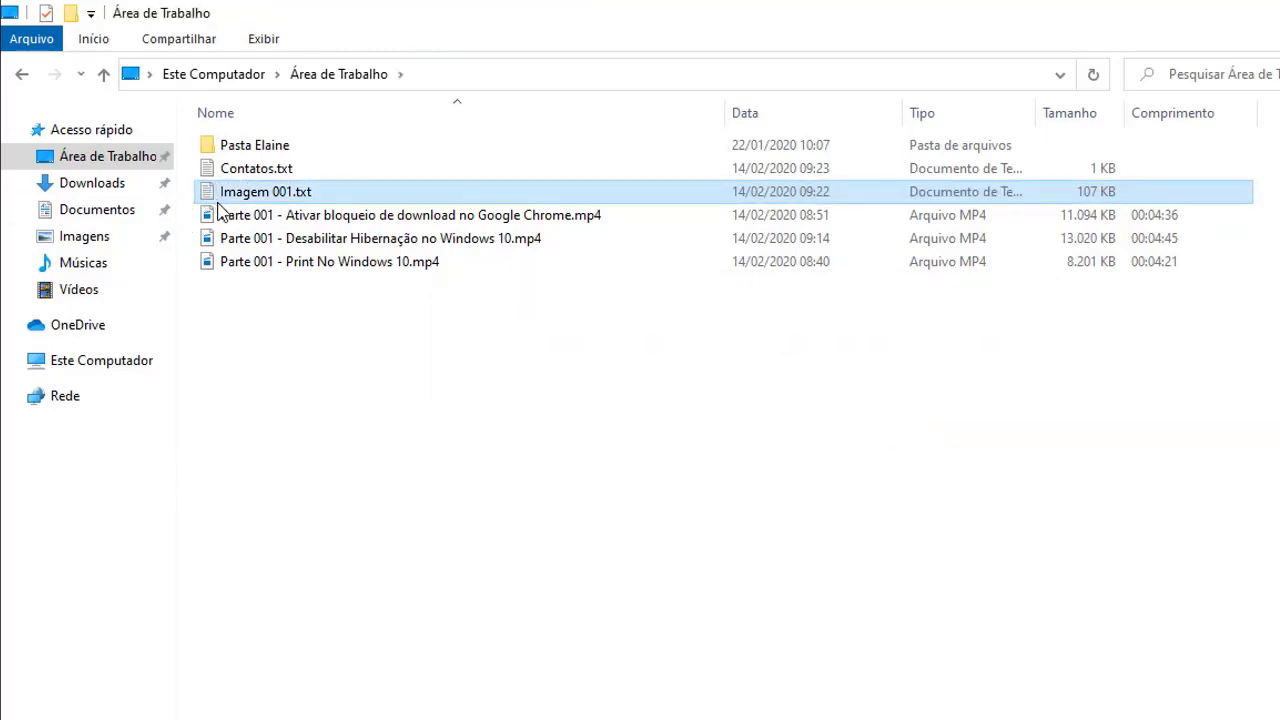
Open Imagem 001.txt in the text editor, look through its contents, and close it
mouse_move(217, 204)
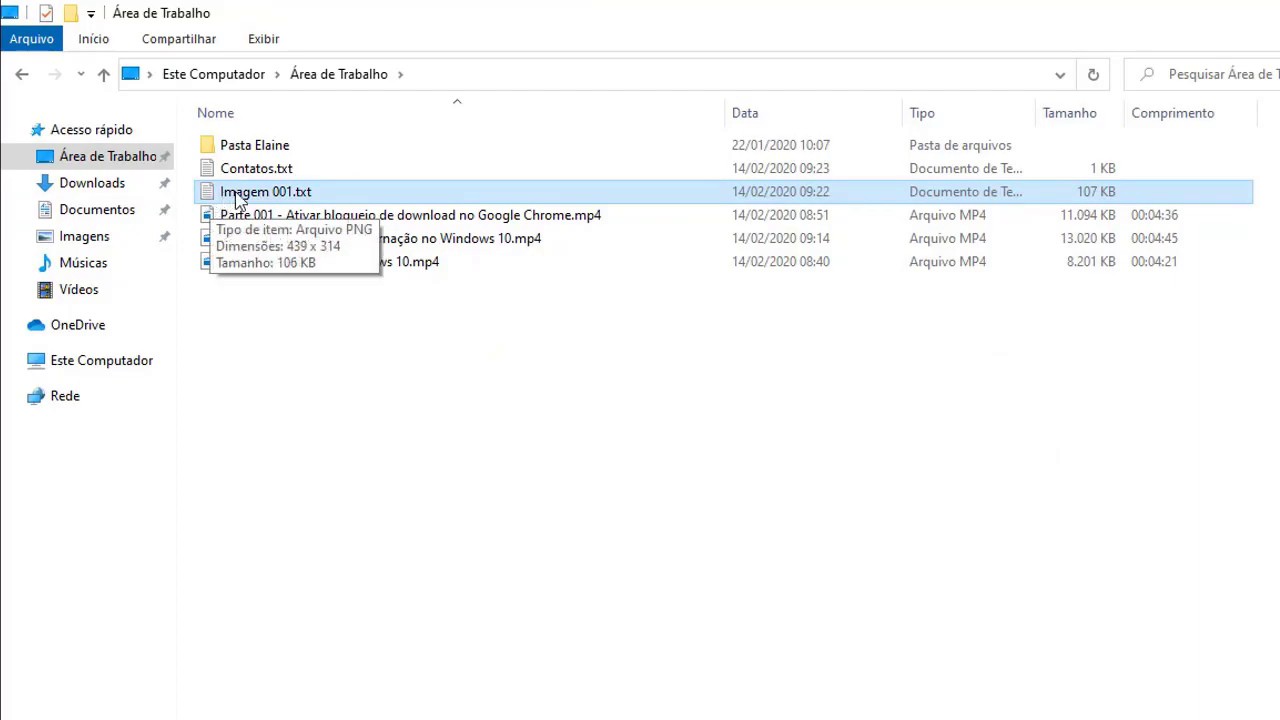
double_click(240, 193)
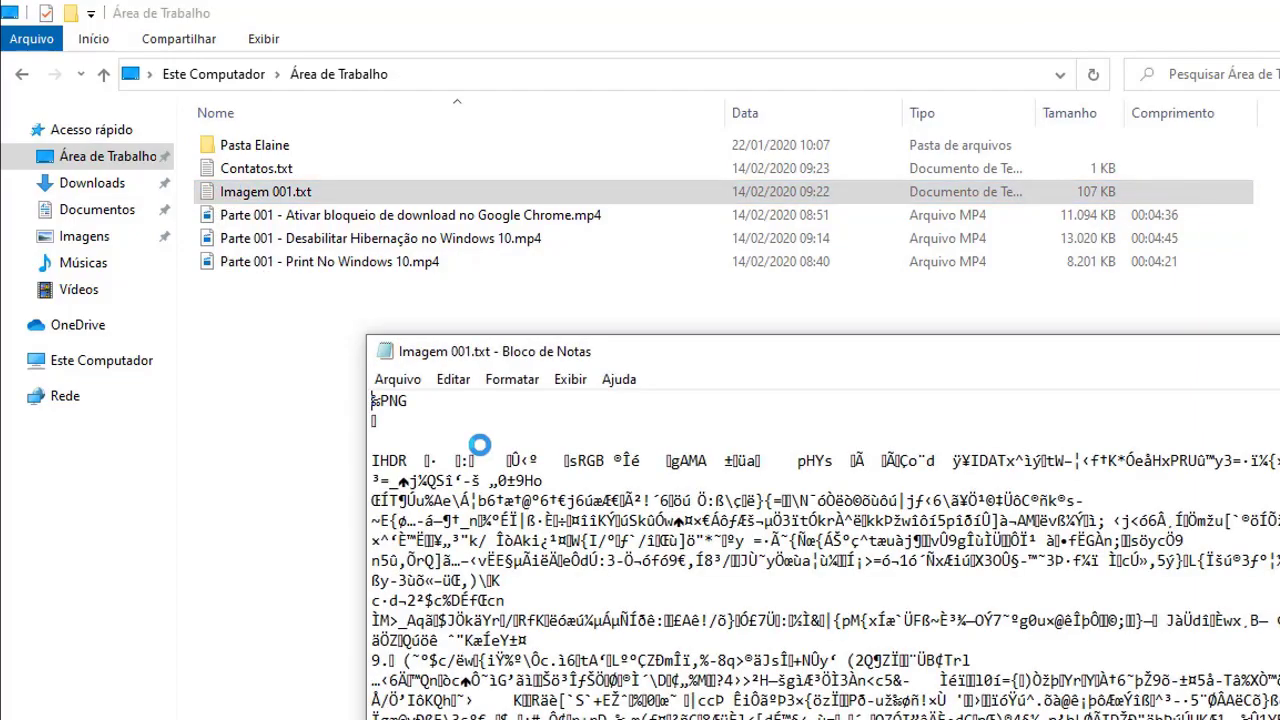
left_click_drag(706, 360, 492, 150)
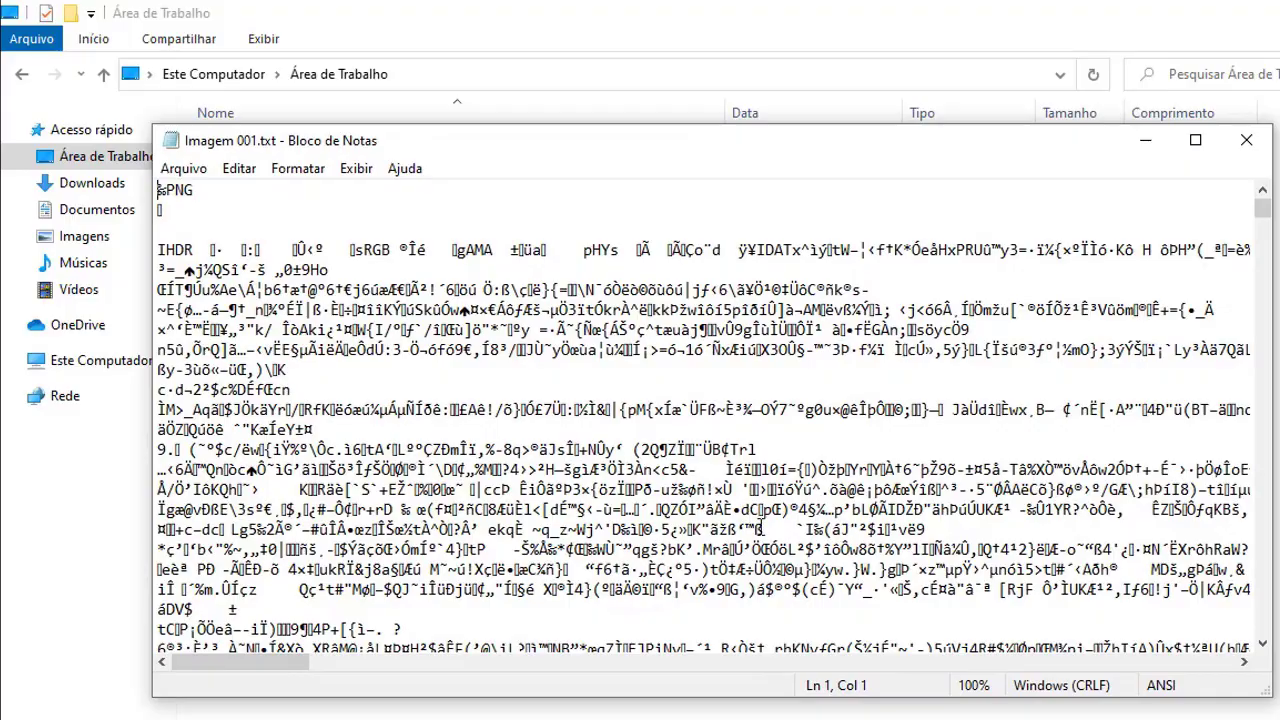
scroll(760, 528, "down", 8)
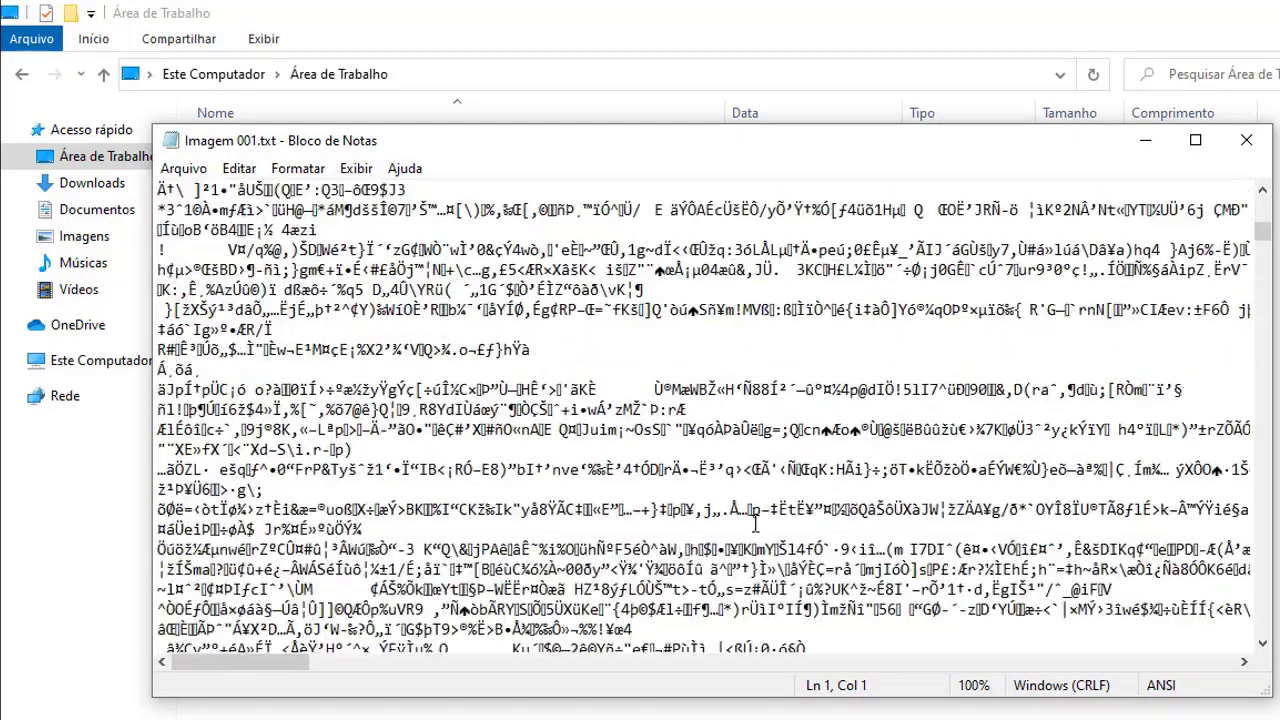
scroll(756, 527, "down", 8)
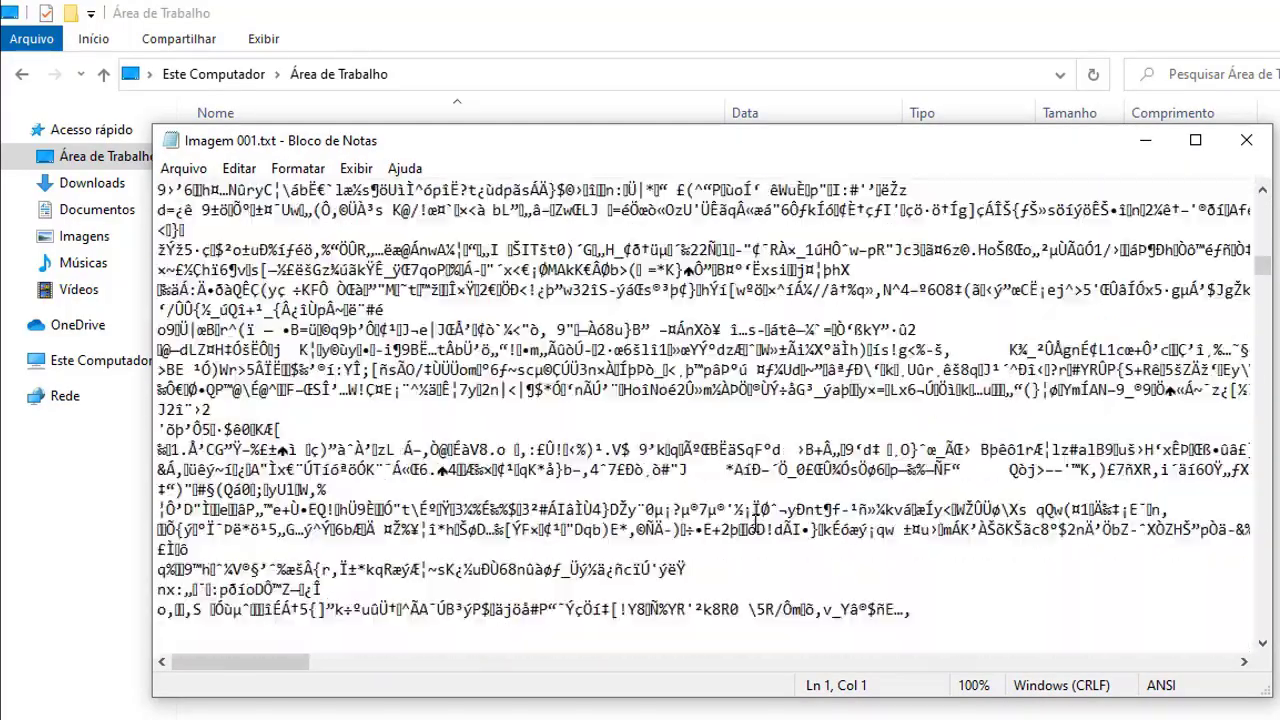
scroll(756, 527, "down", 8)
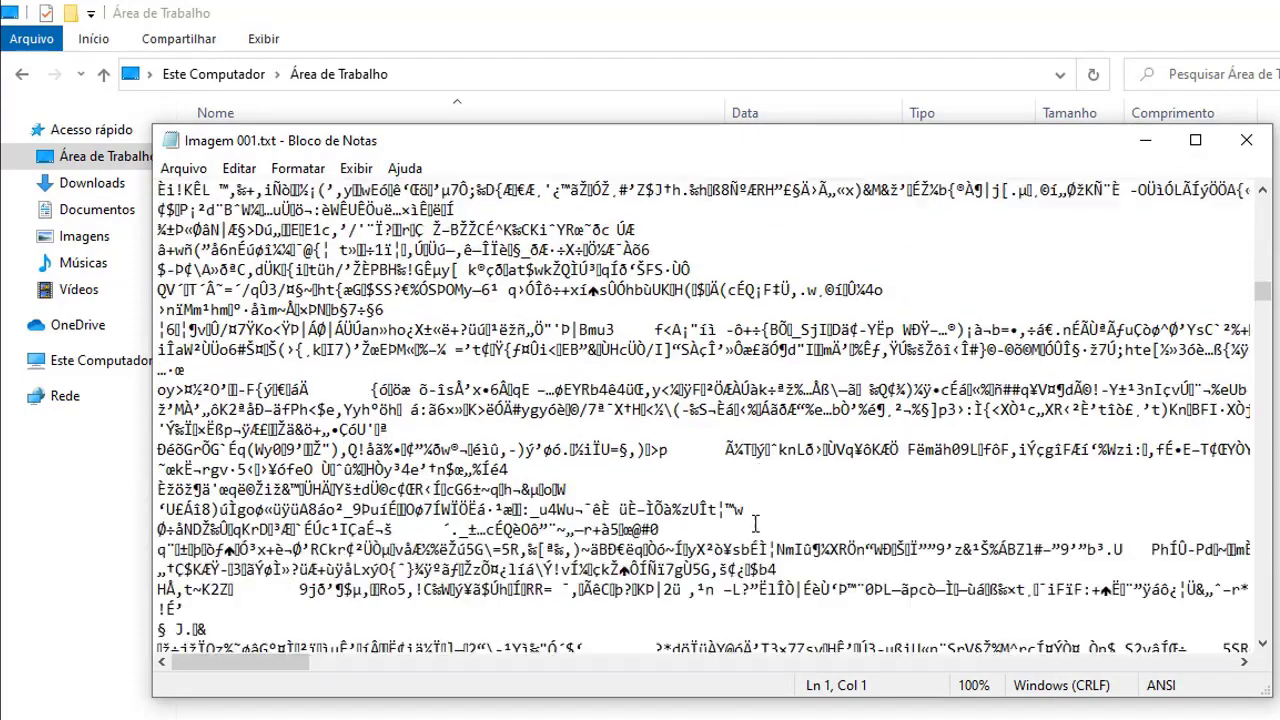
scroll(756, 524, "down", 6)
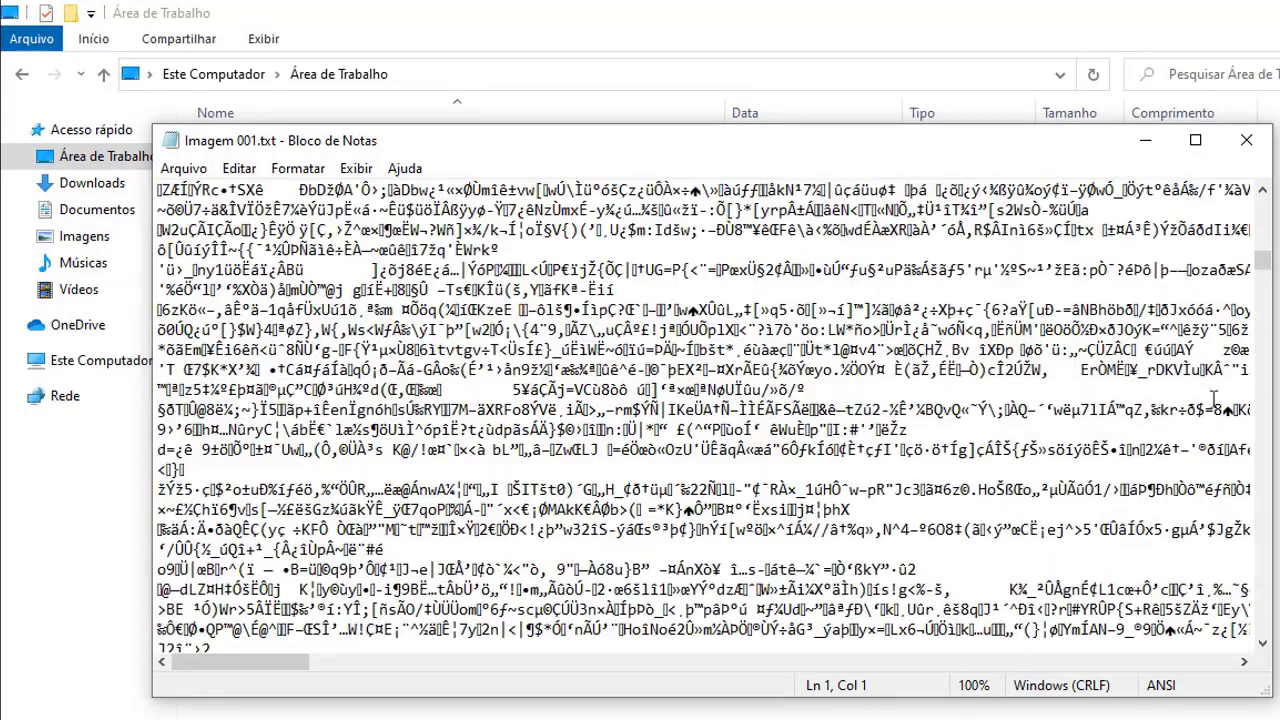
left_click(1258, 150)
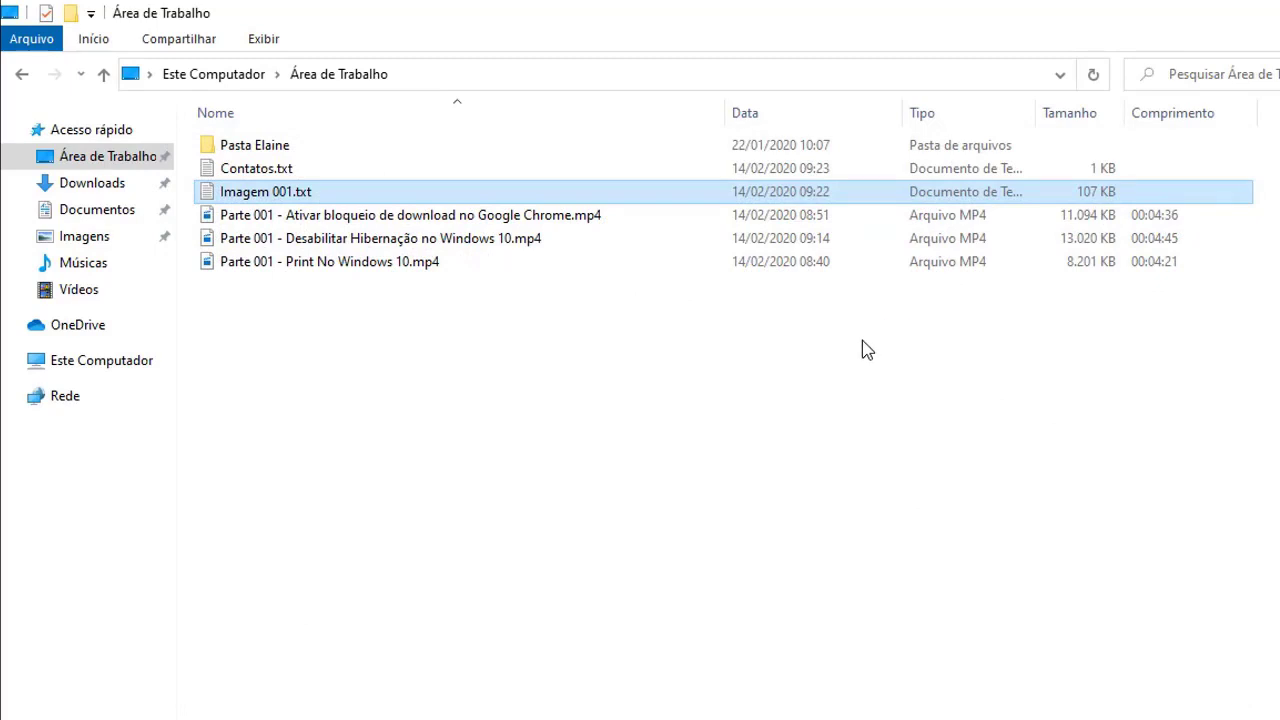
Rename Imagem 001.txt to Imagem 001.png and accept the extension change
right_click(370, 195)
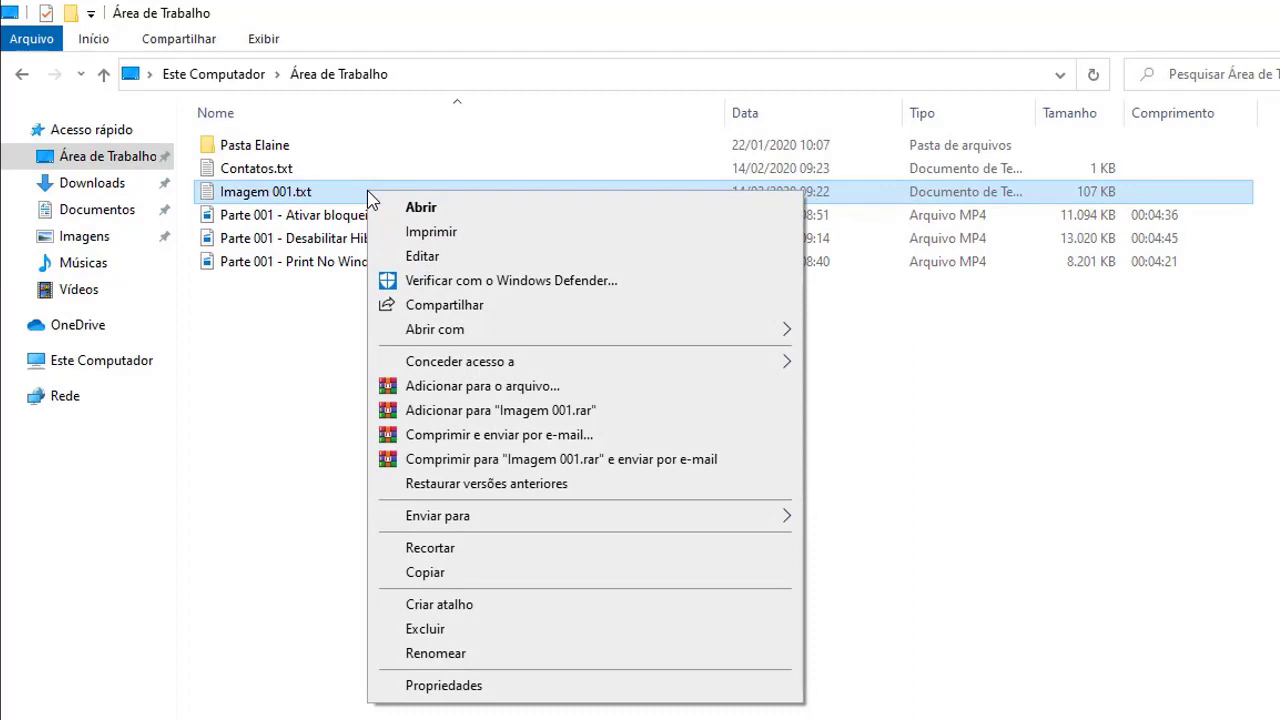
left_click(445, 655)
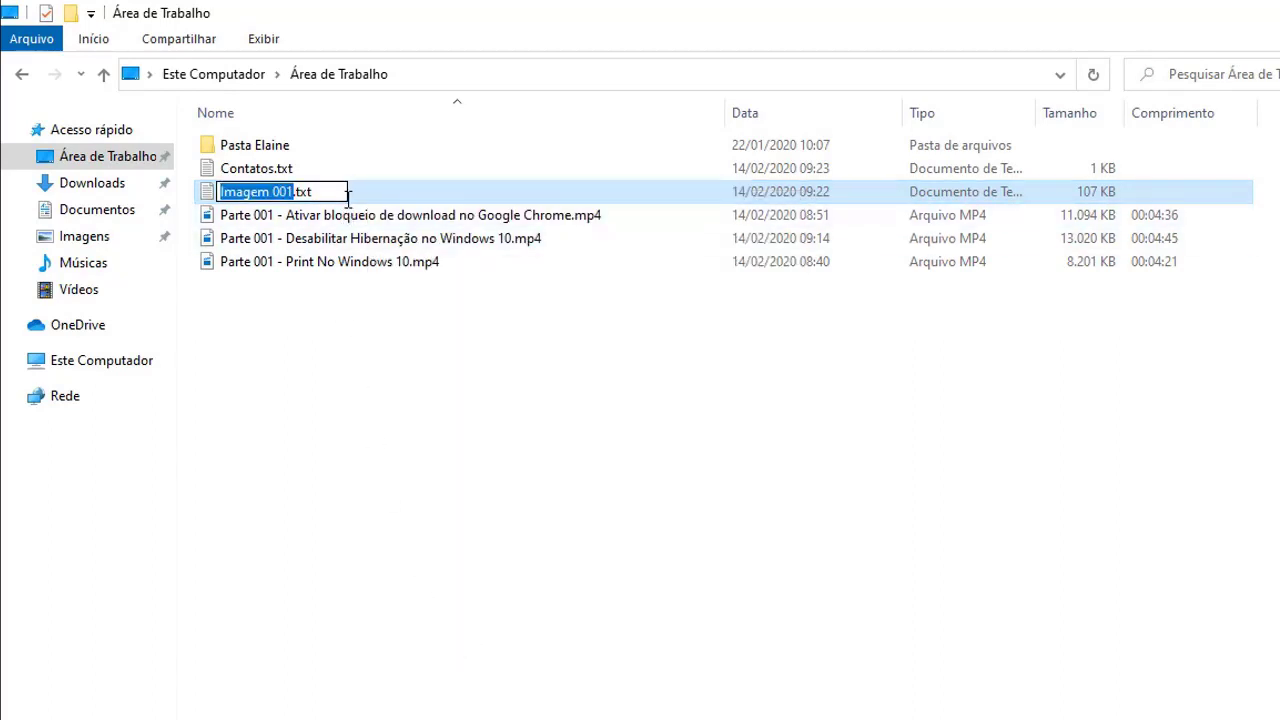
key("Escape")
right_click(322, 203)
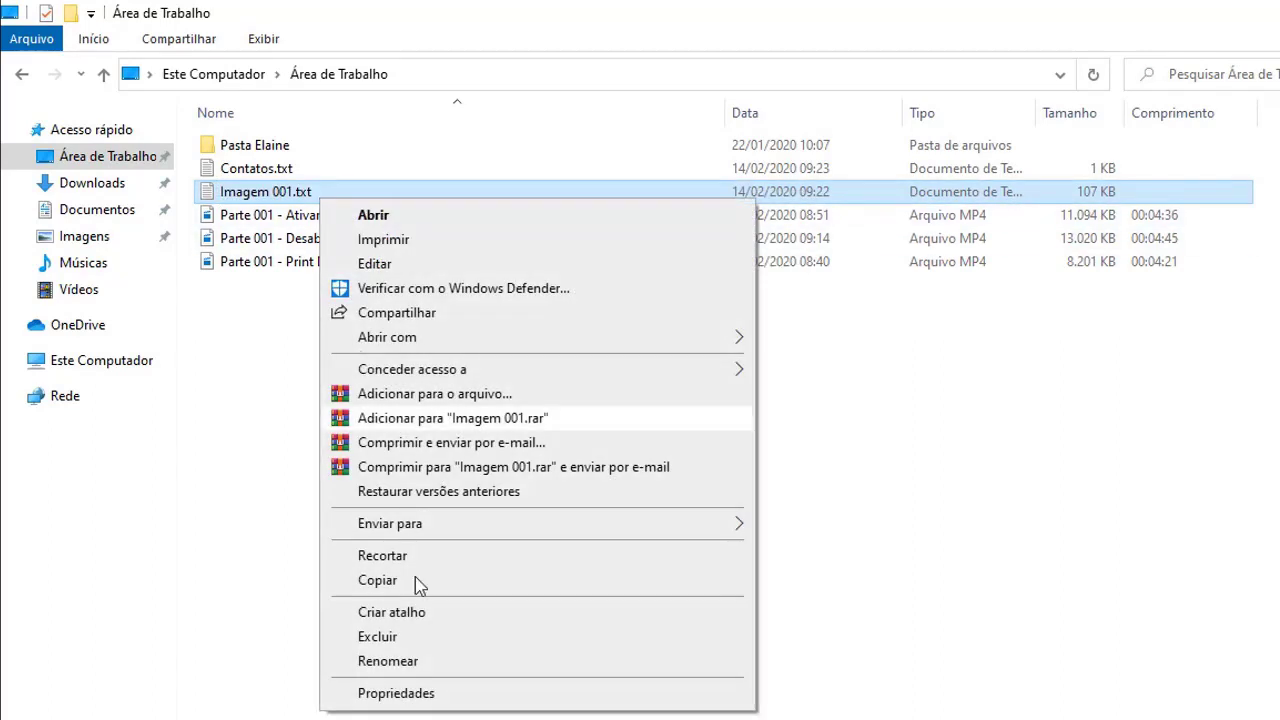
left_click(408, 666)
left_click(326, 191)
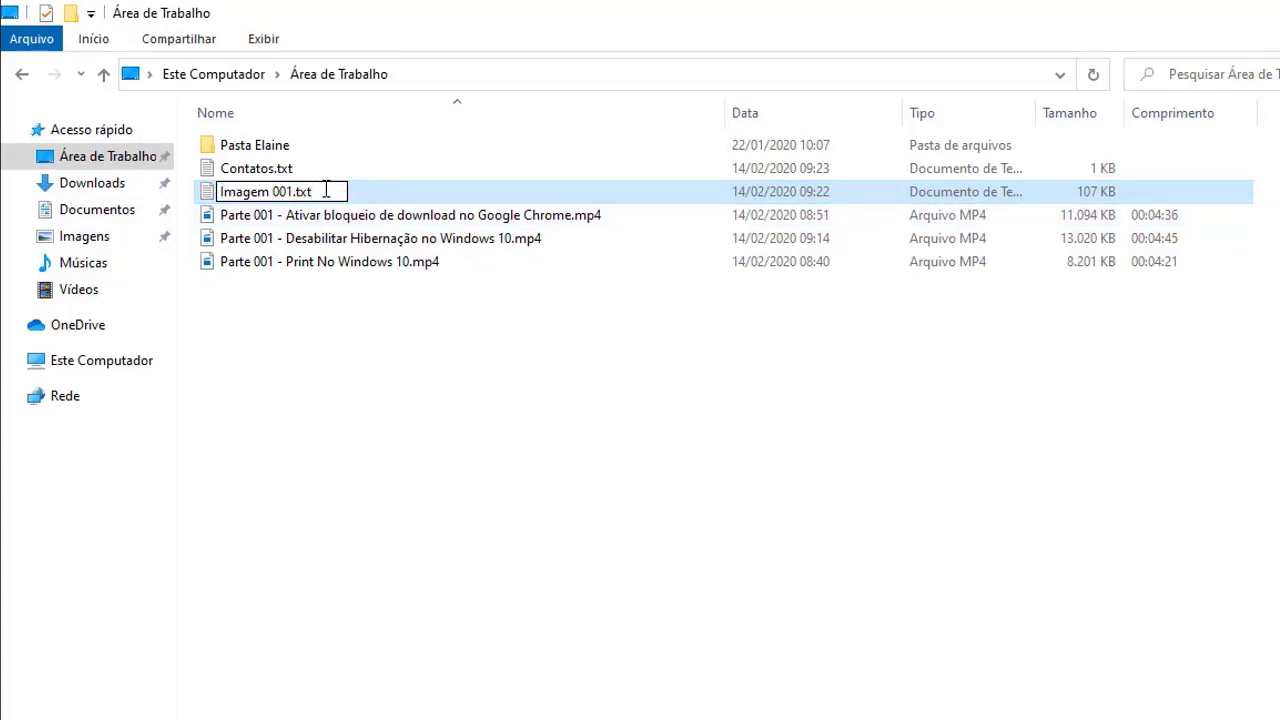
key("BackSpace")
key("BackSpace")
key("BackSpace")
type("png")
key("Return")
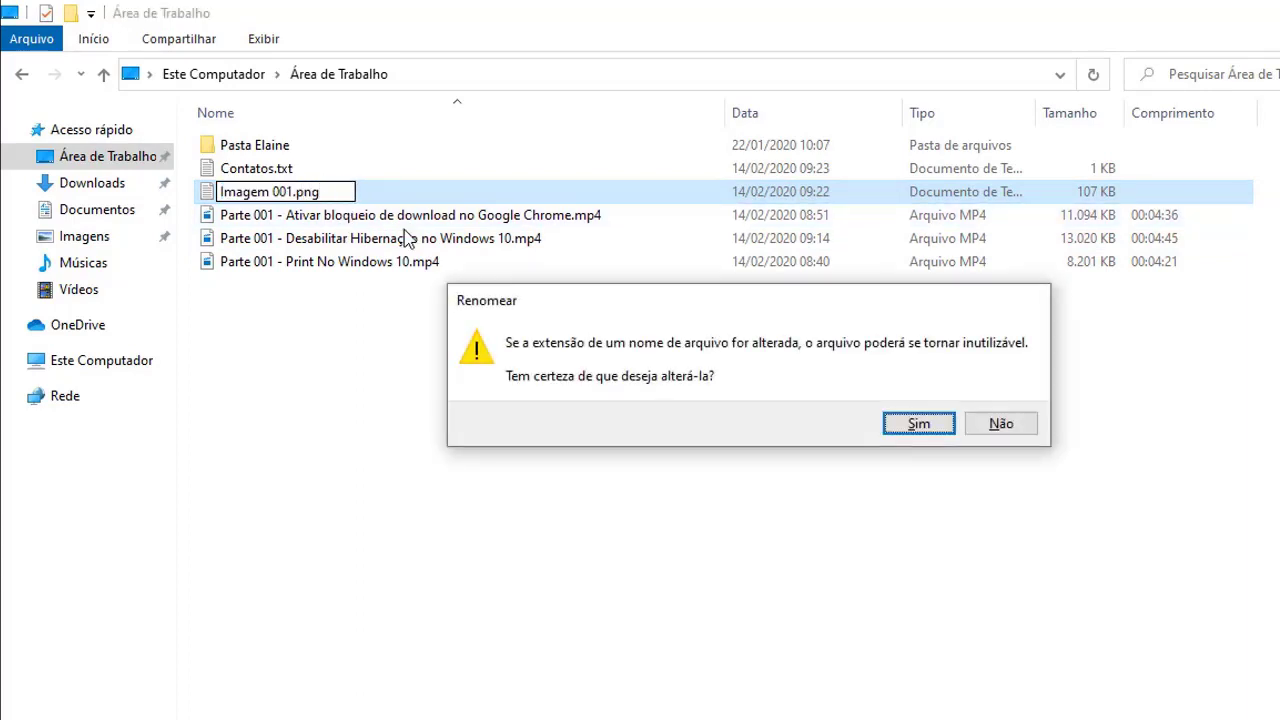
left_click(914, 423)
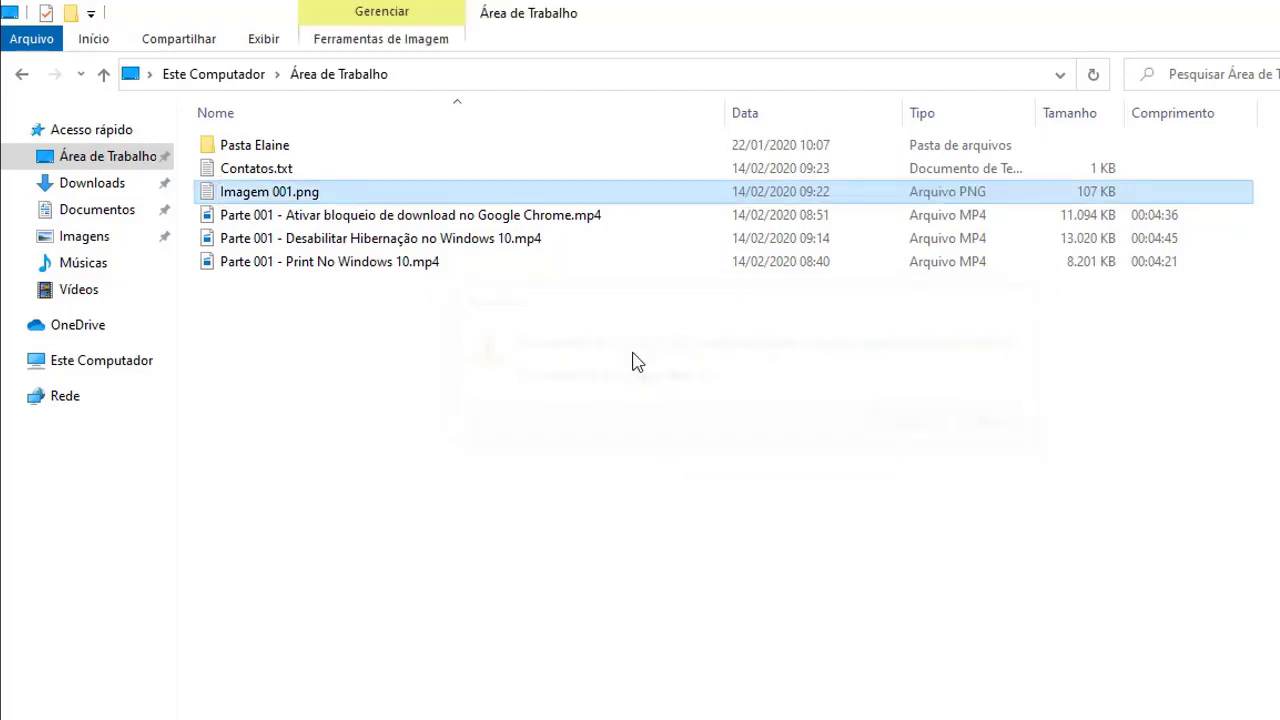
Open the restored Imagem 001.png to check the picture, and close the image viewer
double_click(300, 192)
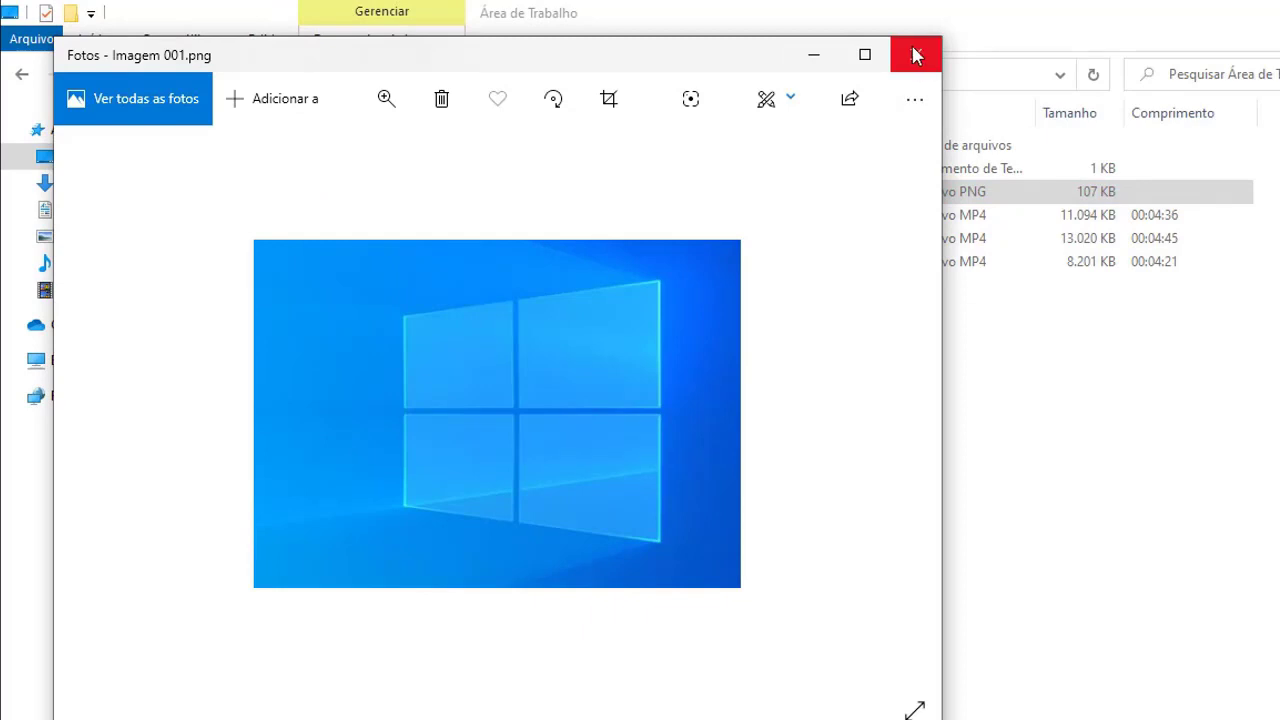
left_click(915, 54)
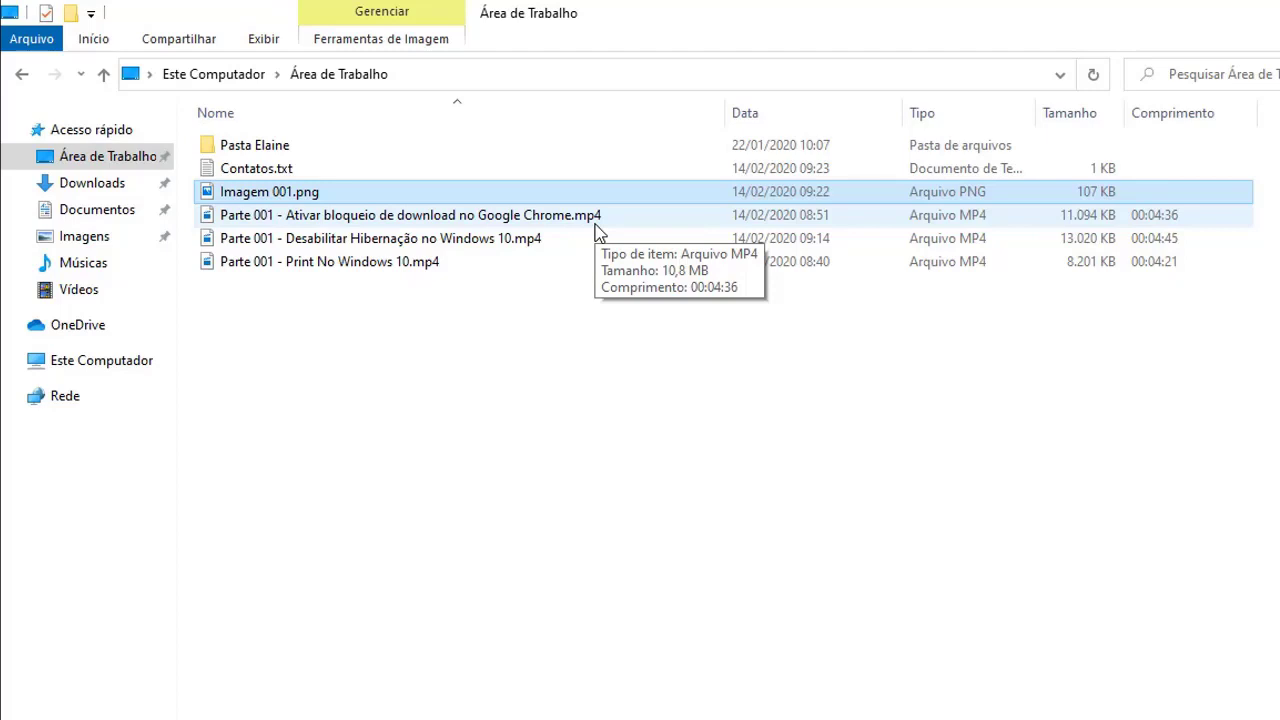
Clear the file selection and hide the file name extensions in the desktop folder
left_click(618, 567)
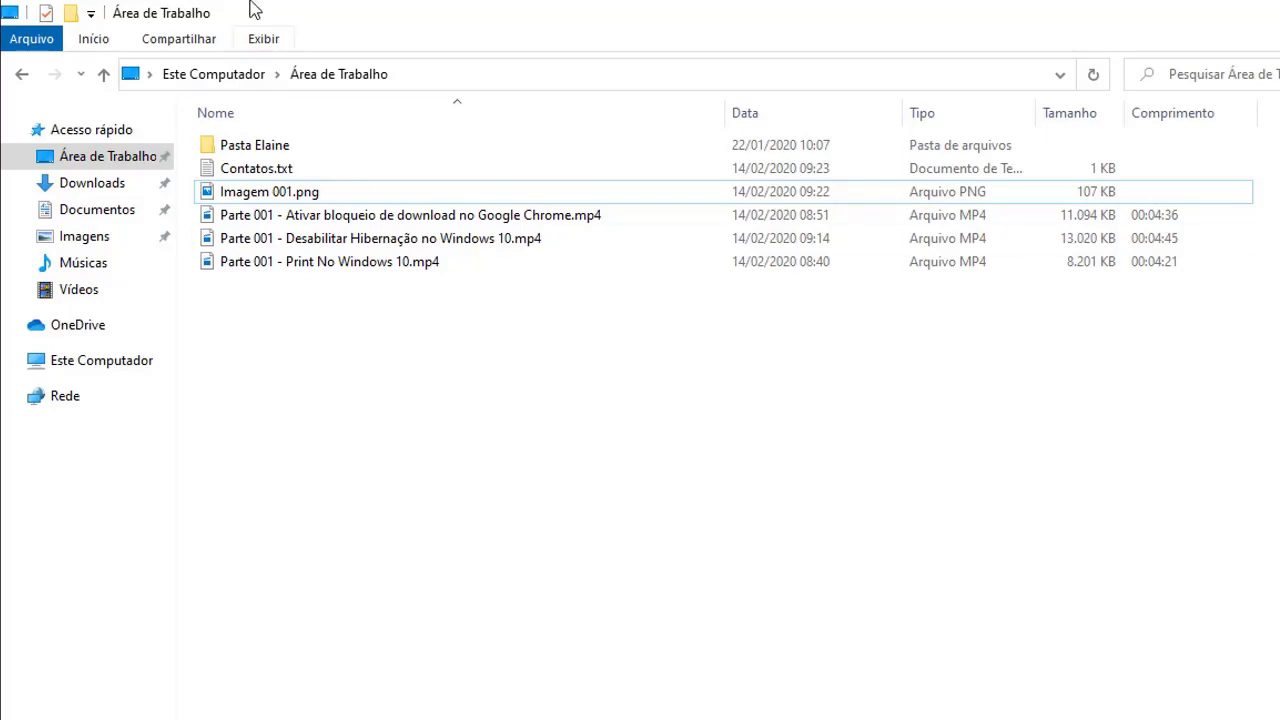
left_click(270, 42)
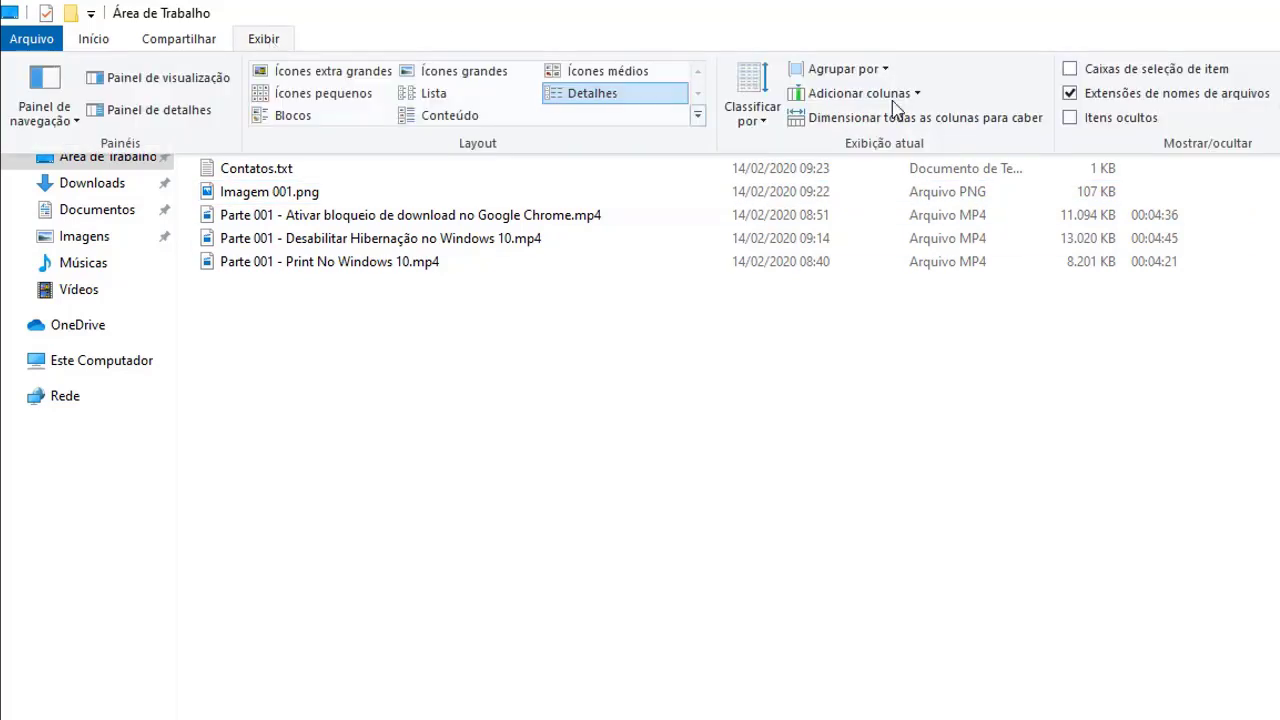
left_click(1069, 93)
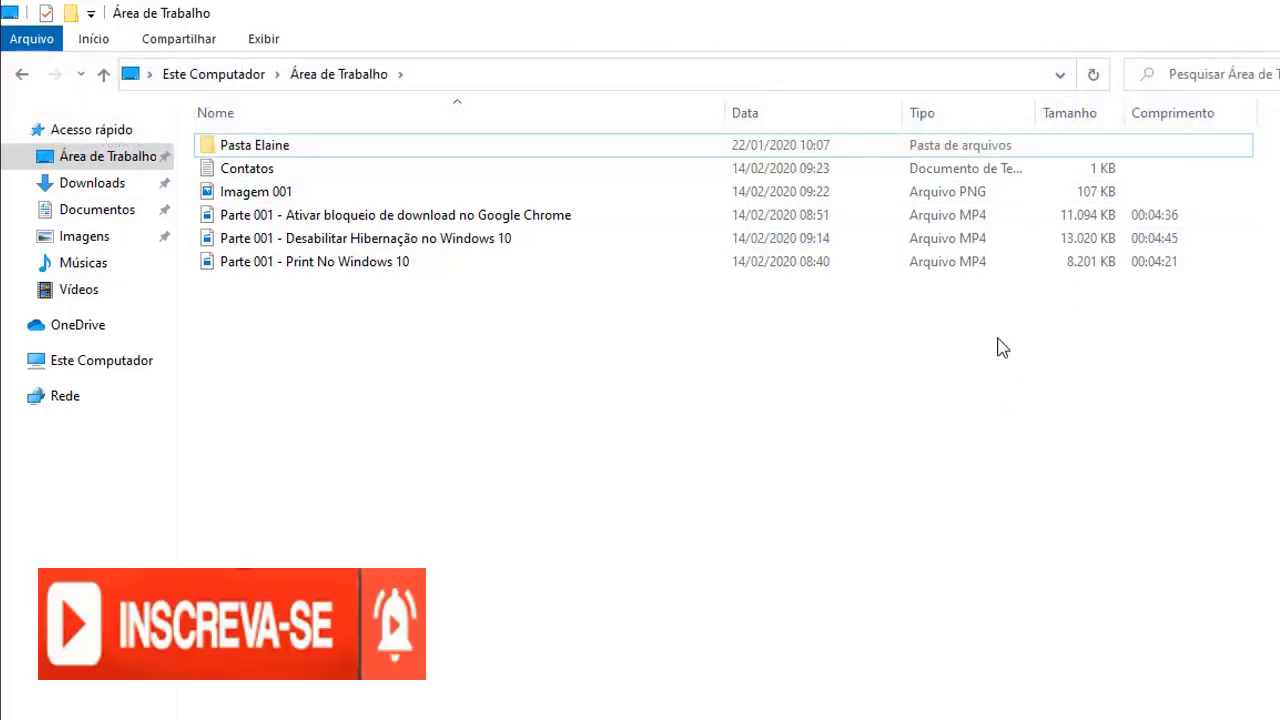